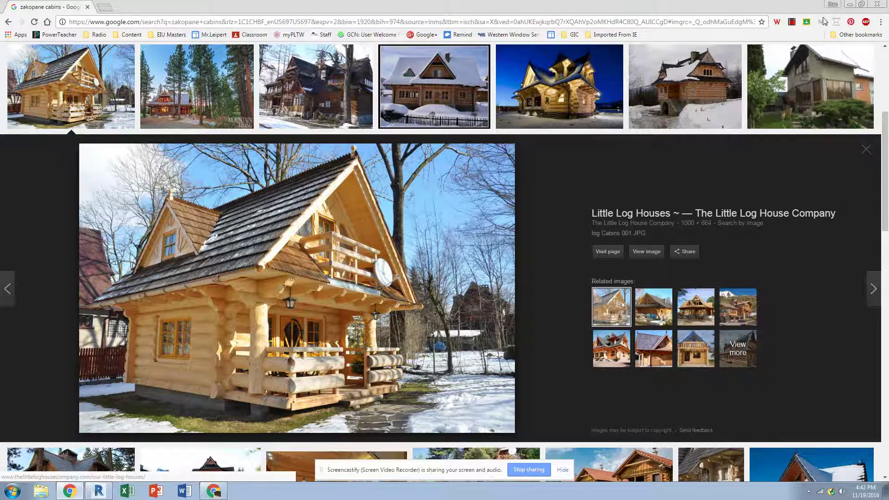
Back in Revit, open the house's 3D view and close in on the porch wall siding.
left_click(852, 5)
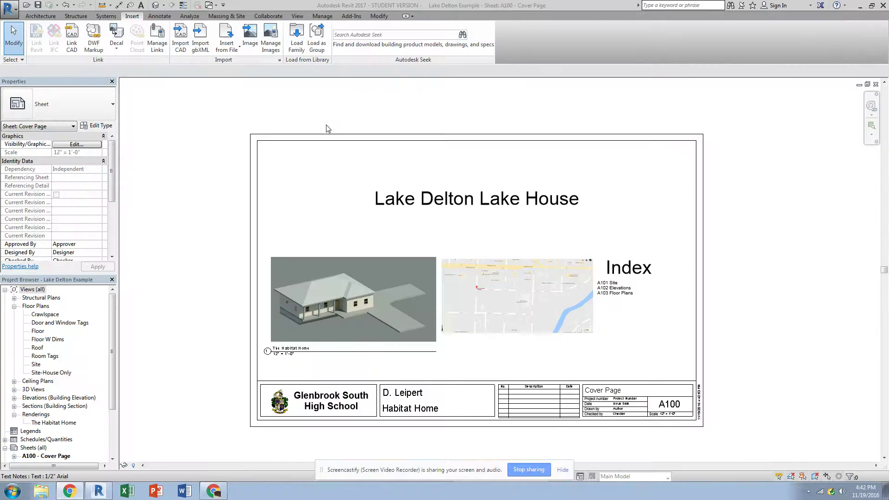
left_click(185, 4)
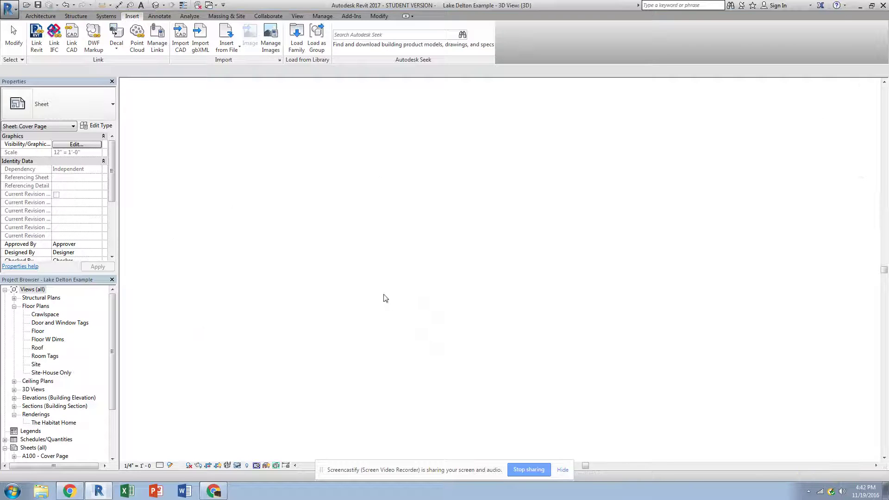
middle_click_drag(227, 291, 230, 263, "shift")
scroll(213, 274, "up", 6)
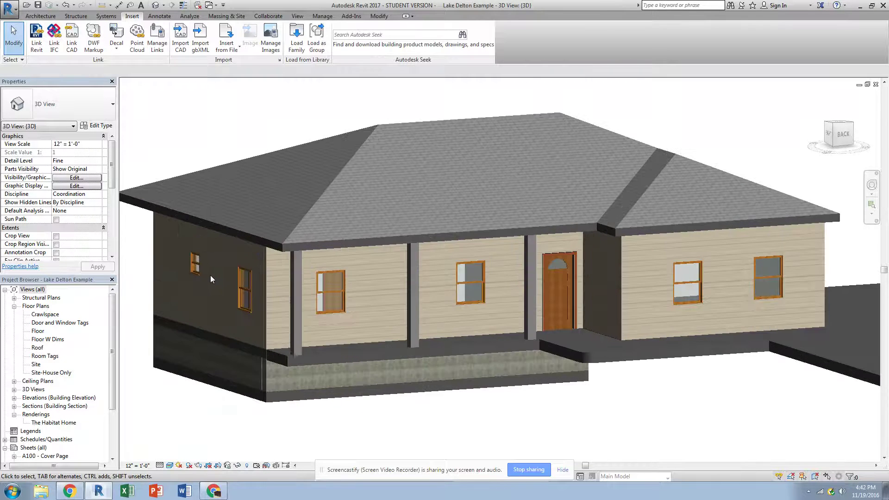
Create a new family from the Profile.rft family template.
left_click(10, 8)
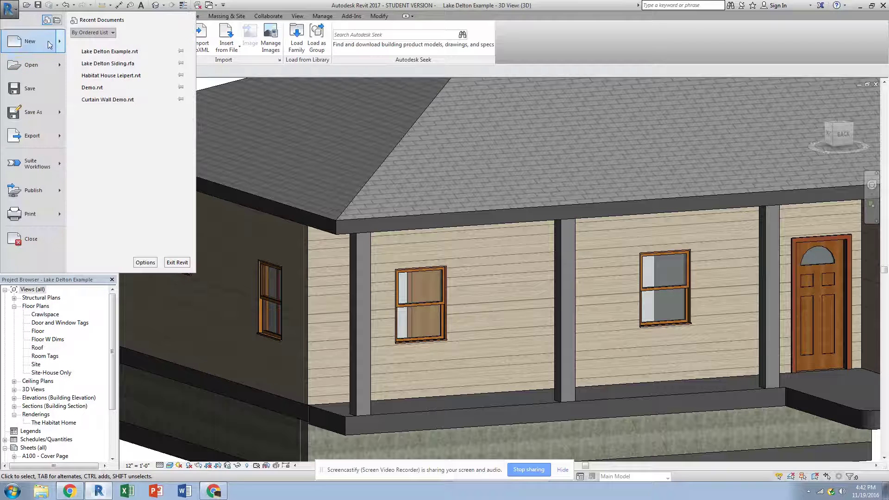
mouse_move(62, 42)
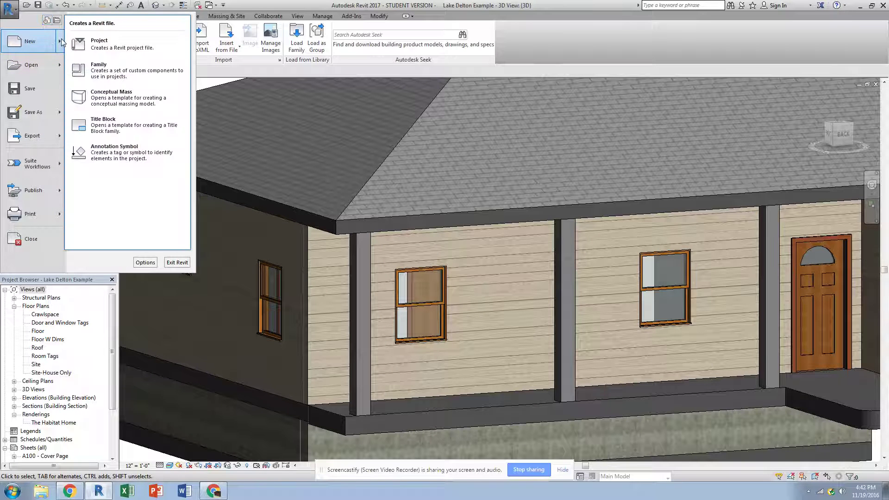
left_click(126, 70)
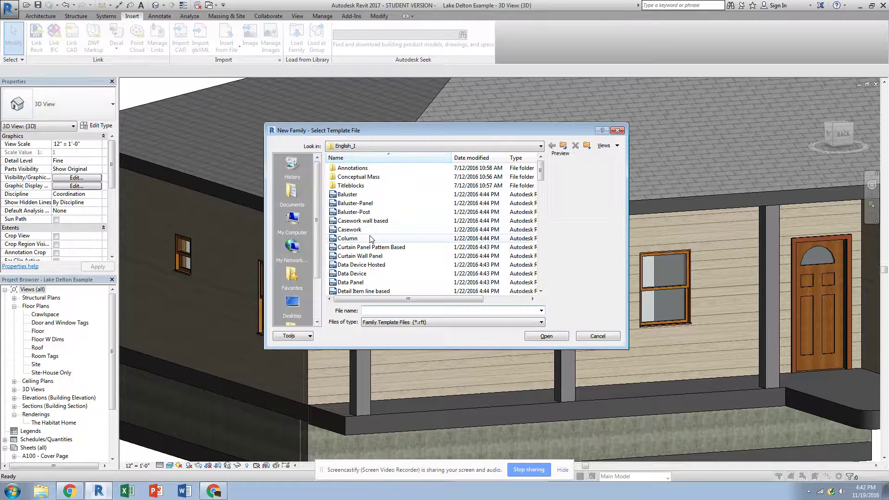
scroll(368, 245, "down", 3)
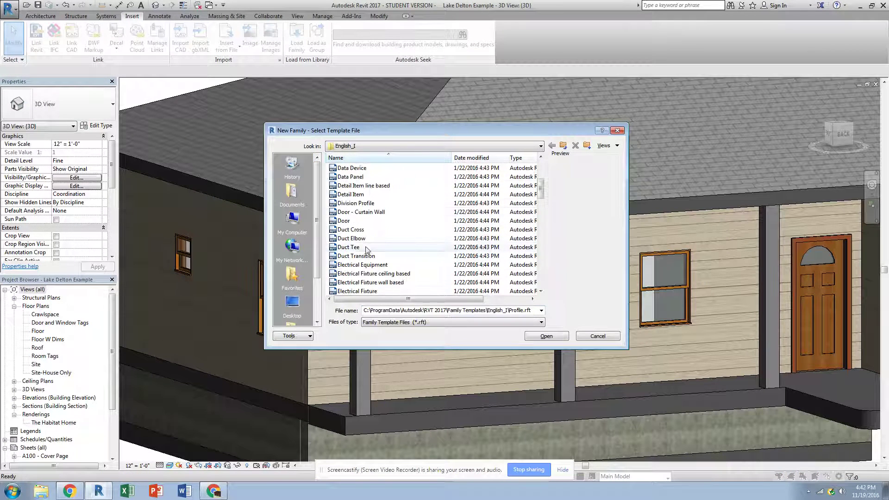
scroll(363, 252, "down", 12)
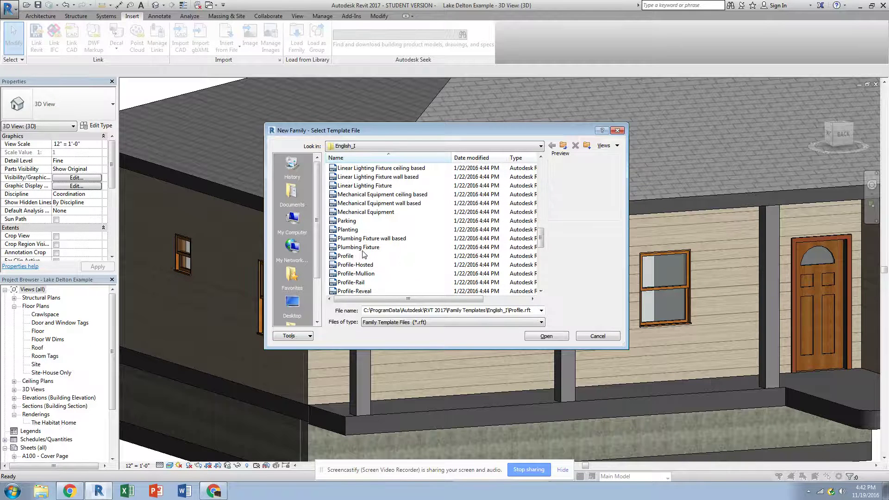
left_click(364, 256)
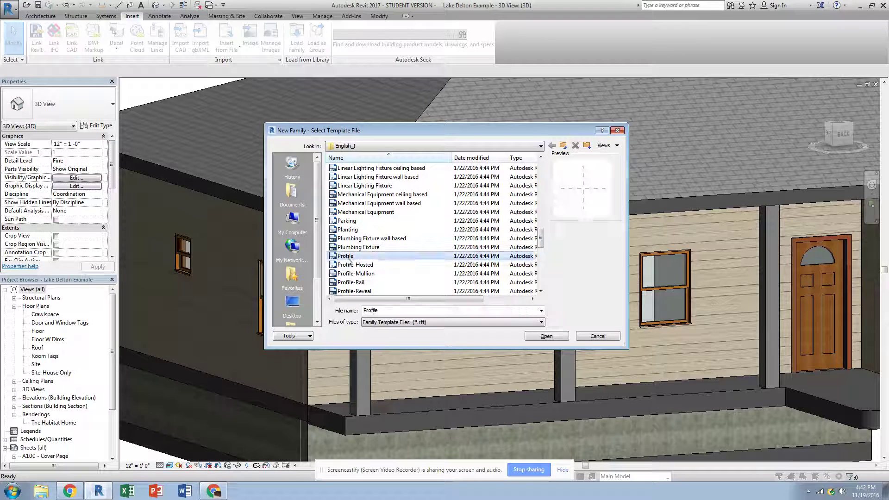
left_click(546, 337)
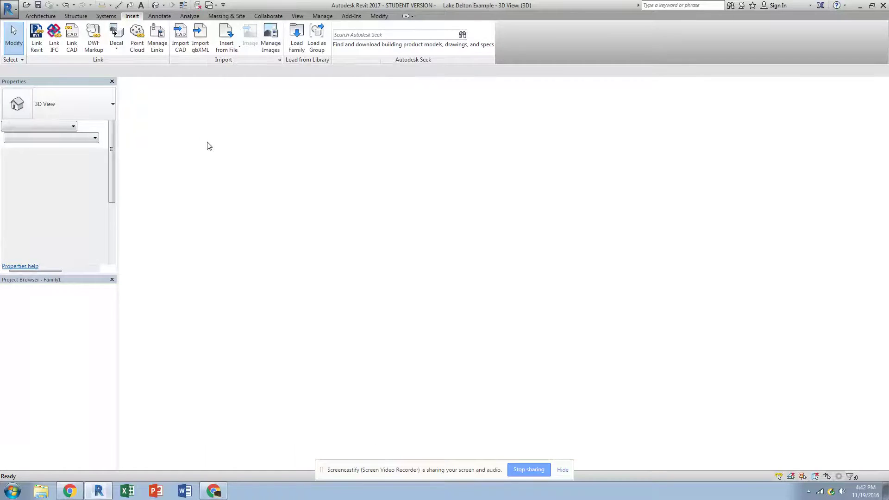
Pan the Ref. Level plan and inspect the vertical and horizontal center reference planes.
middle_click_drag(596, 264, 474, 236)
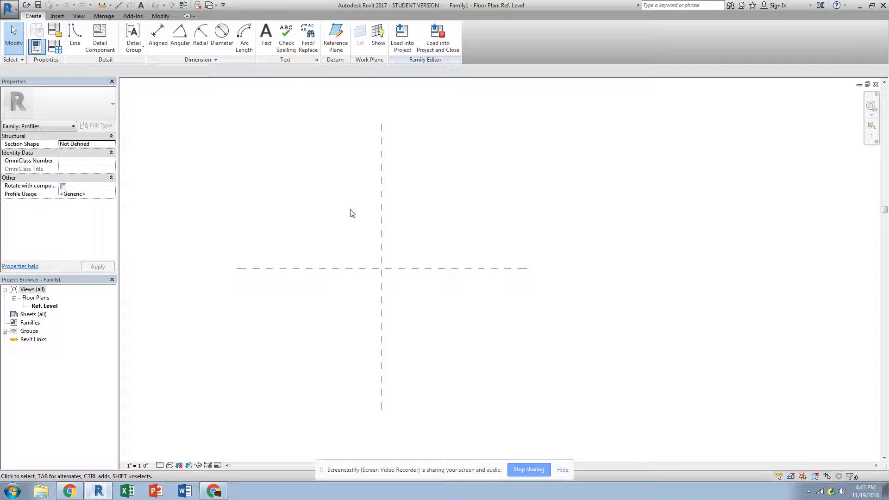
left_click(384, 176)
left_click(454, 167)
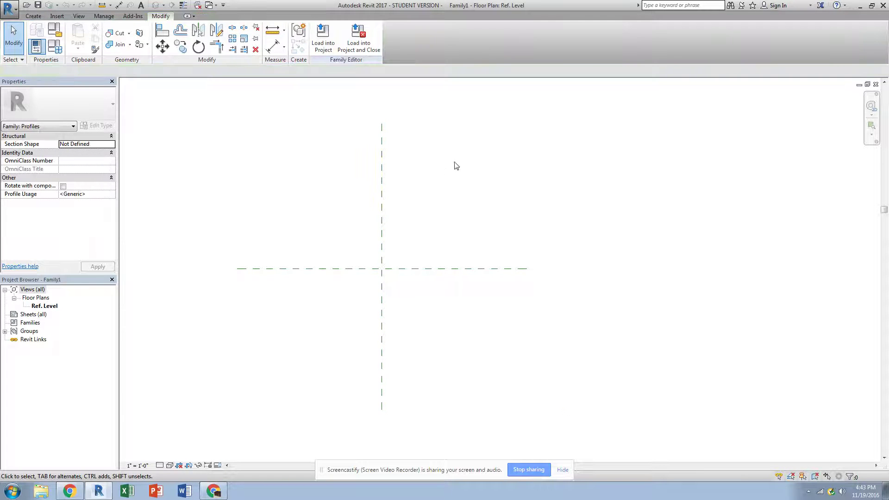
left_click(361, 268)
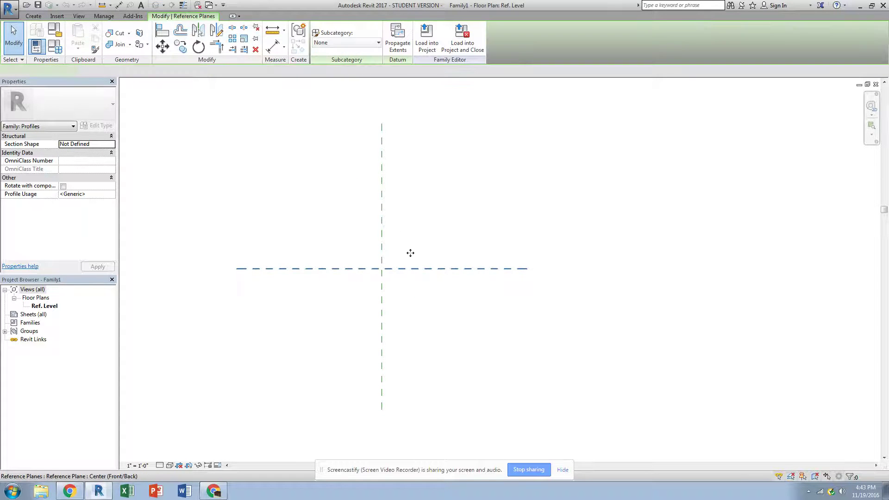
left_click(464, 176)
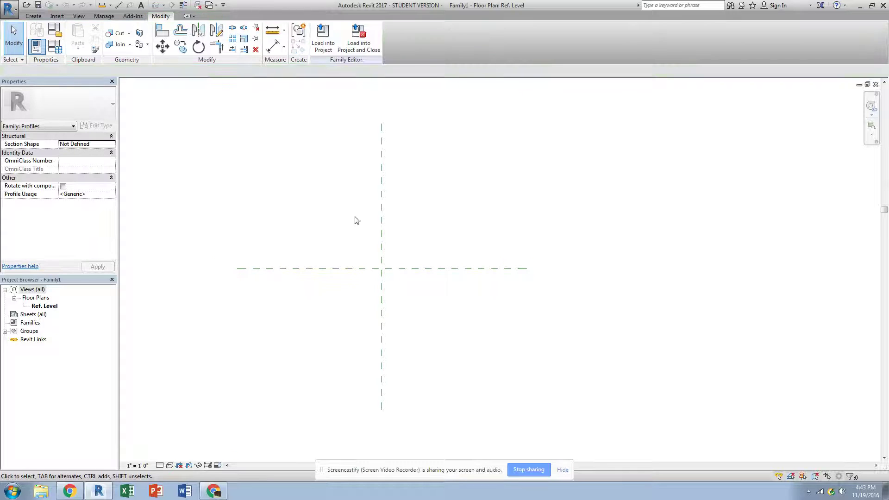
Draw a 0.5" profile line from the reference-plane intersection.
left_click(34, 17)
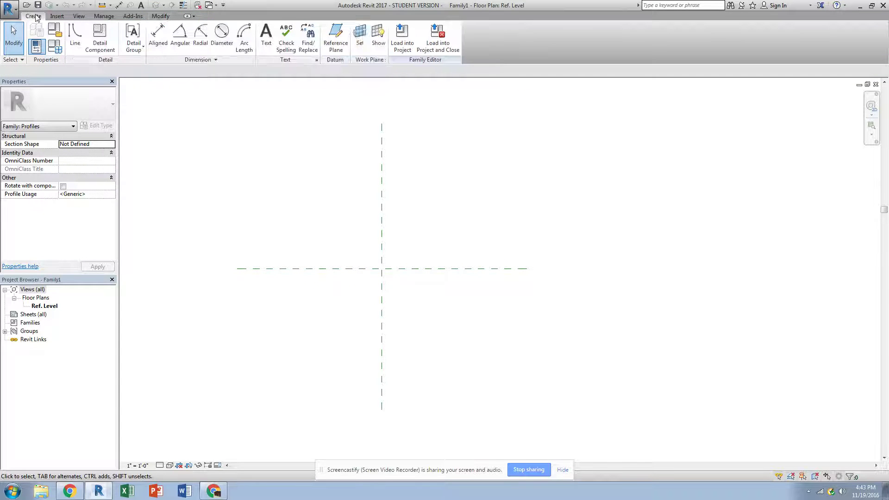
left_click(74, 35)
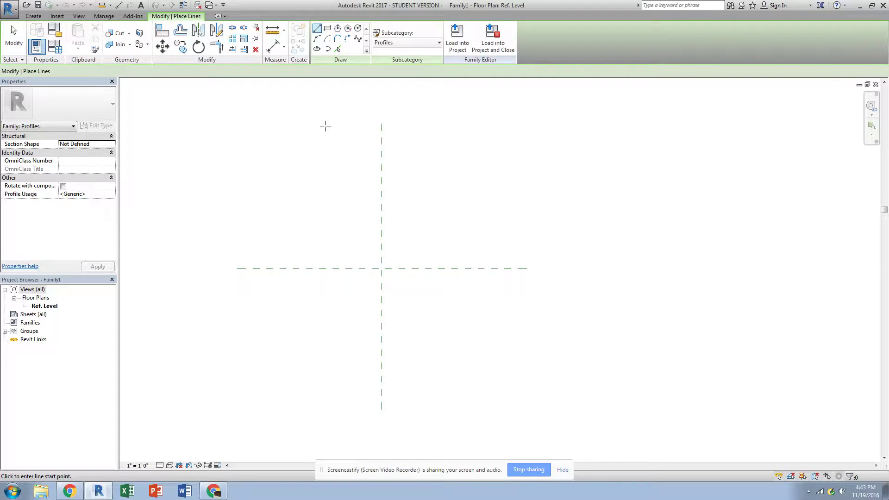
scroll(398, 254, "up", 2)
middle_click_drag(449, 205, 391, 294)
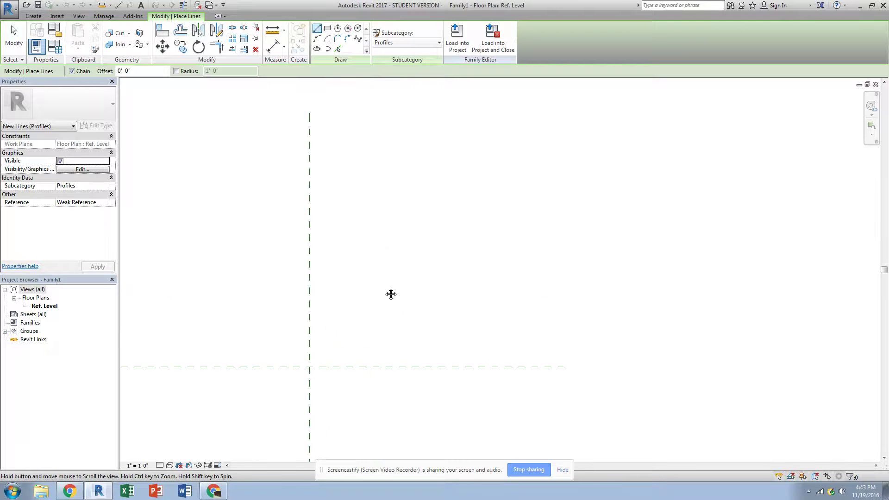
left_click(310, 366)
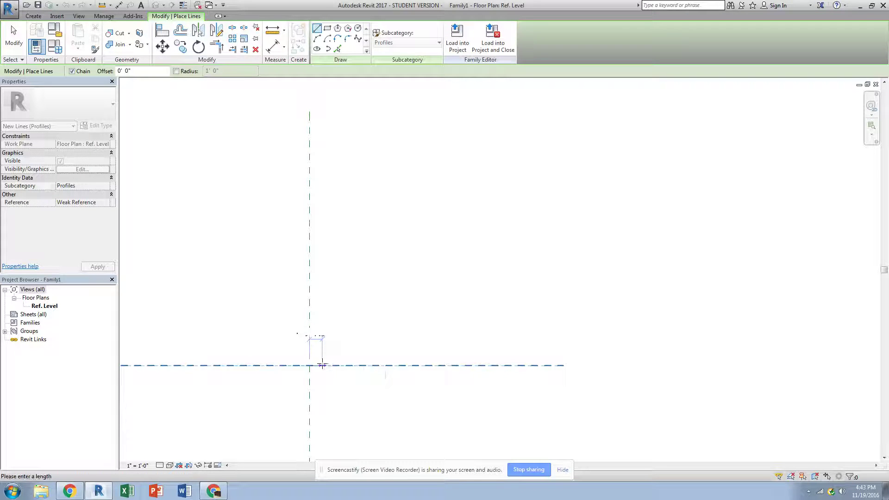
type(".5\"")
key("Return")
key("Escape")
key("Escape")
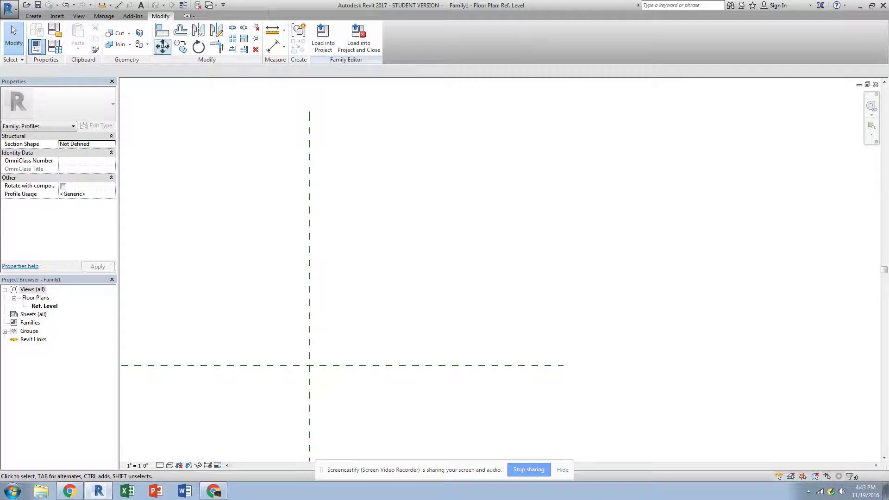
Draw a 10' vertical profile line up from the reference-plane origin.
left_click(45, 16)
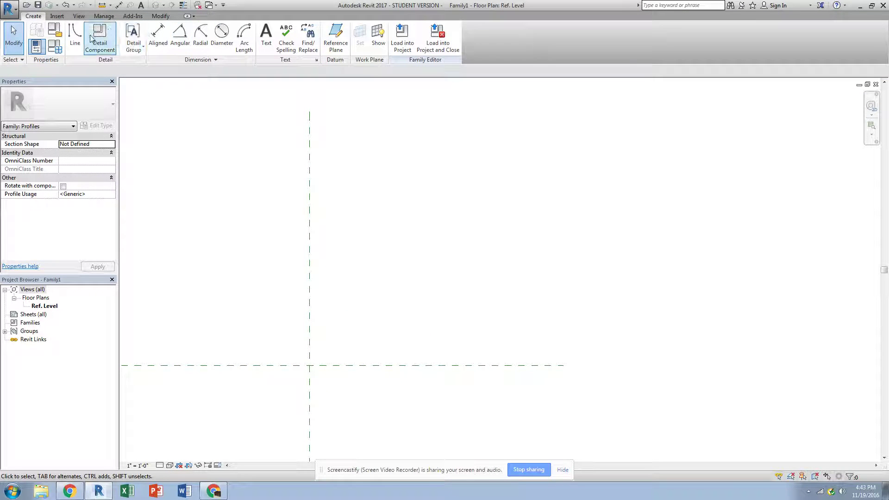
left_click(75, 37)
left_click(309, 366)
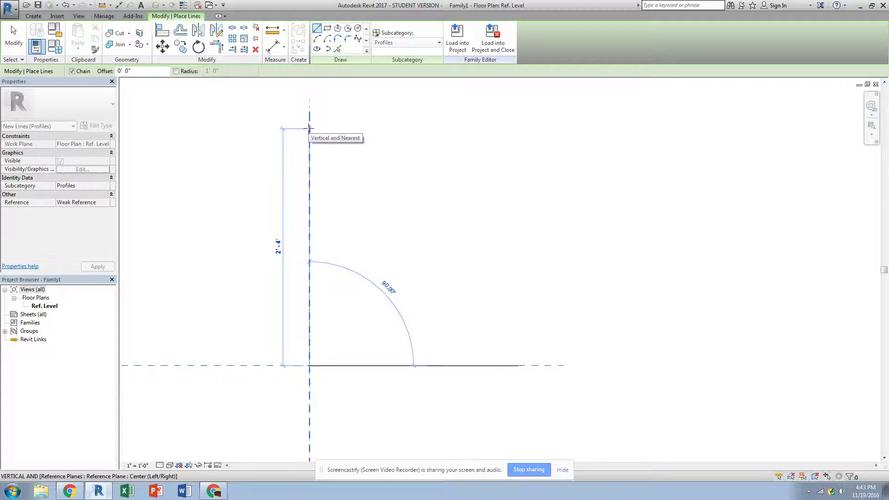
type("10'")
key("Return")
scroll(385, 137, "down", 2)
middle_click_drag(417, 125, 357, 242)
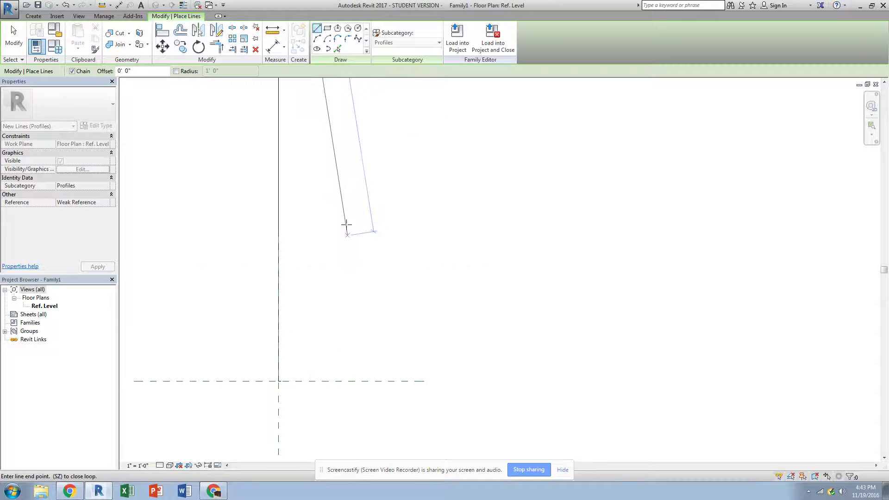
scroll(347, 225, "down", 2)
middle_click_drag(380, 179, 349, 219)
scroll(350, 219, "down", 2)
key("Escape")
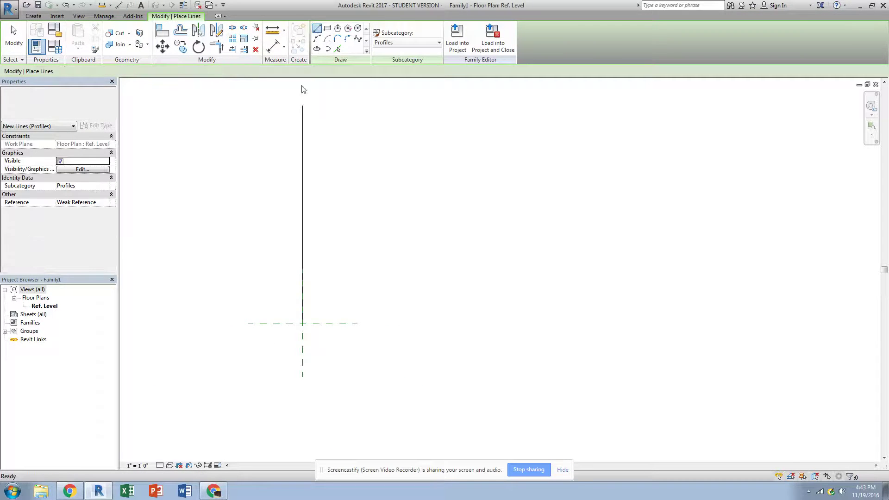
Sketch a short horizontal segment at the line's top, then exit, discarding it.
left_click(302, 106)
left_click(316, 106)
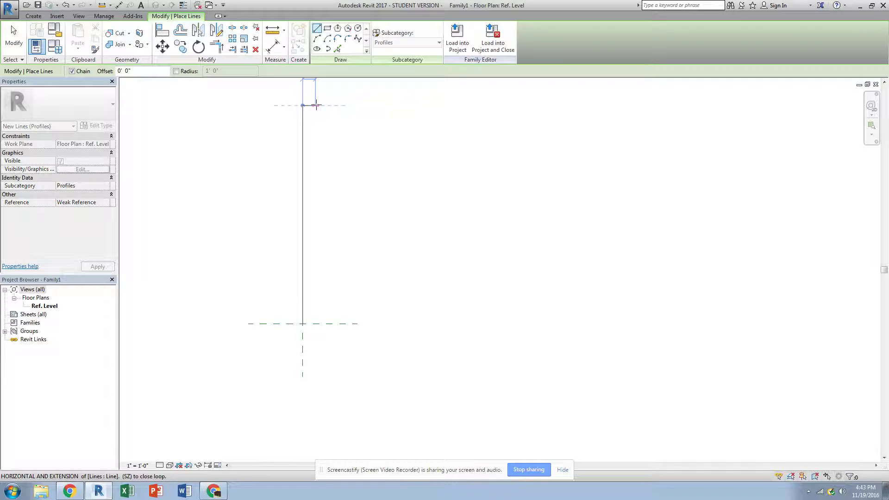
key("Escape")
key("Escape")
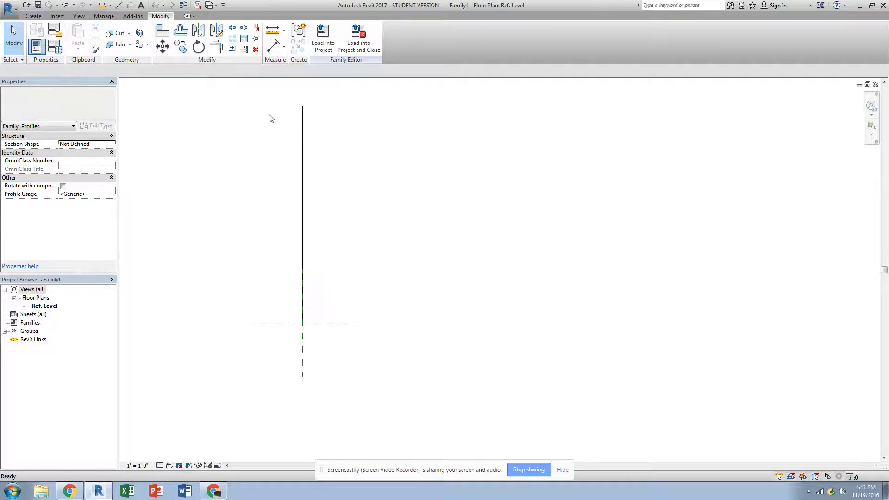
Offset a copy of the vertical profile line 0' 2" to its right.
left_click(33, 16)
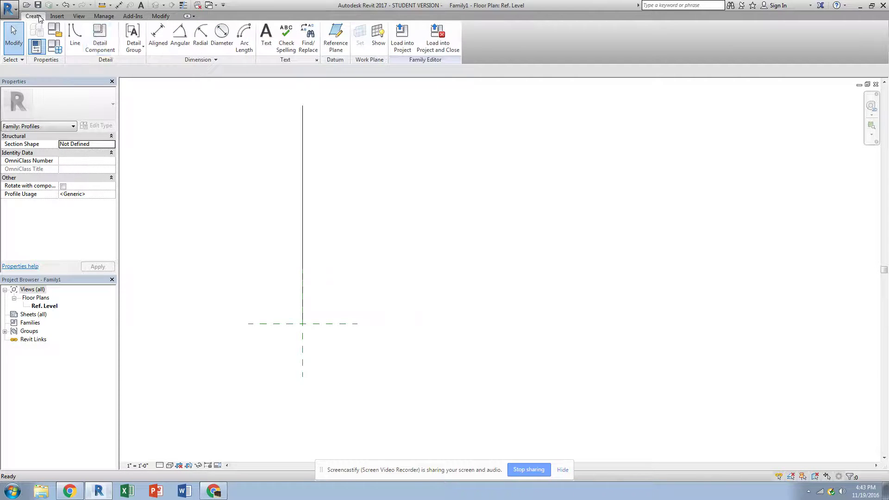
left_click(75, 34)
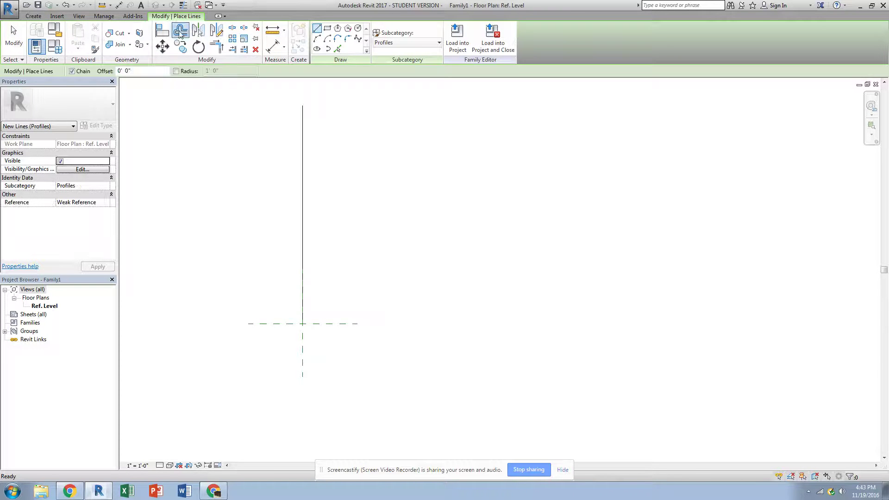
left_click(180, 31)
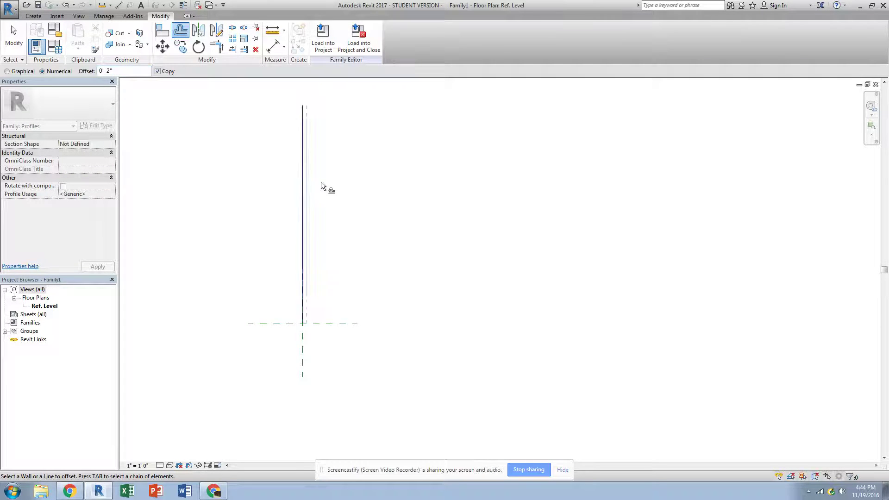
left_click(304, 176)
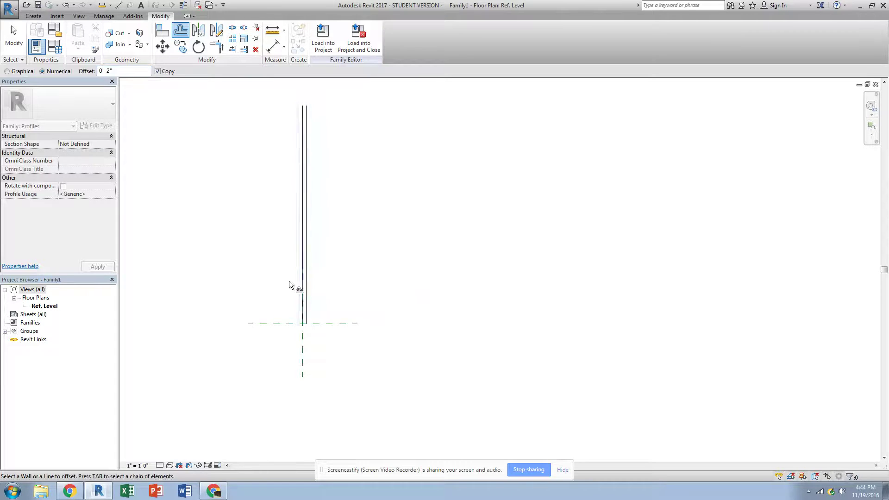
scroll(306, 327, "up", 5)
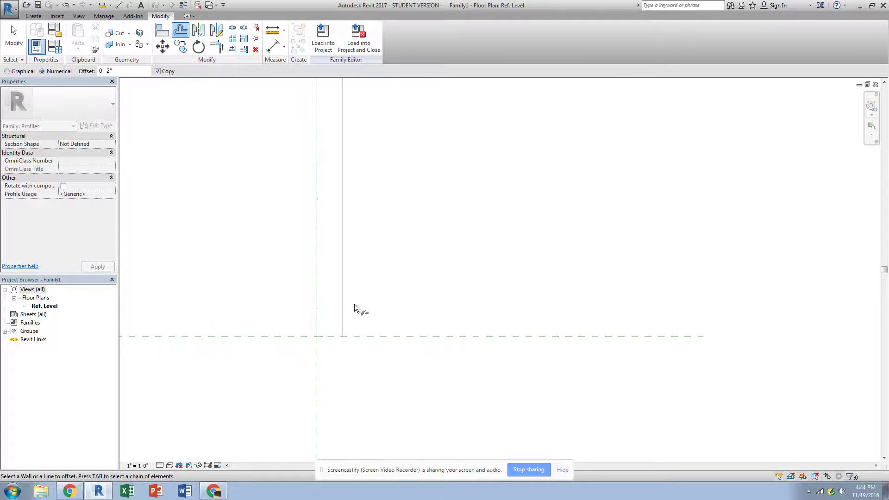
scroll(360, 301, "up", 1)
key("Escape")
Draw a 12" arc centred on the reference intersection, starting on the base line.
left_click(33, 16)
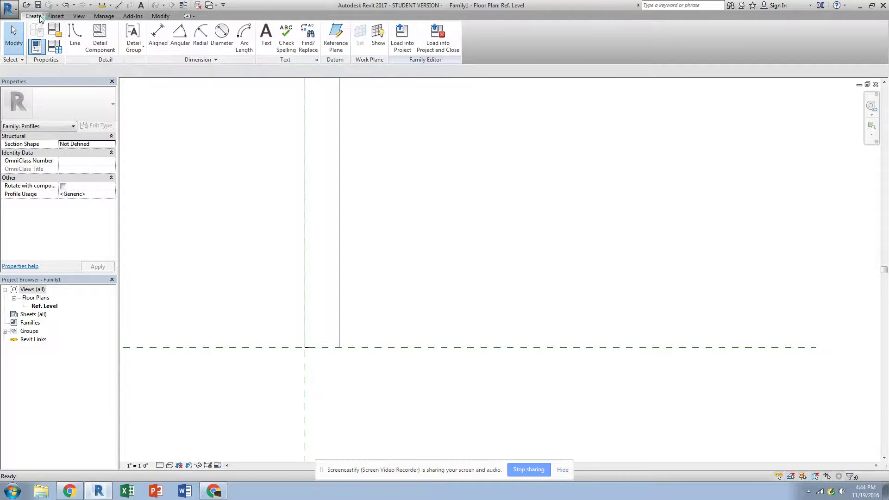
left_click(81, 38)
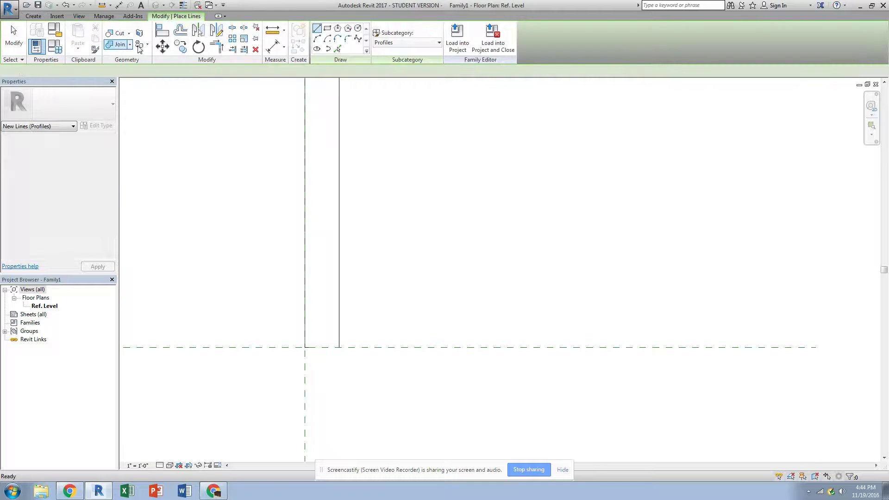
left_click(318, 39)
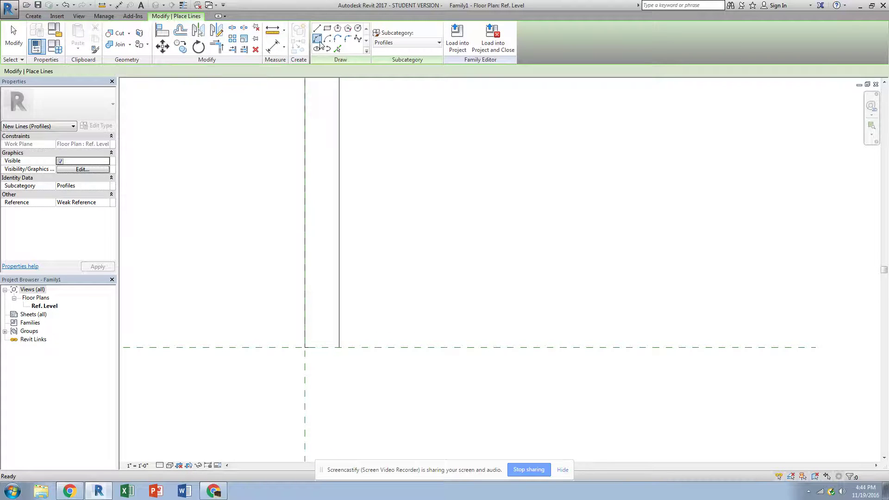
left_click(314, 347)
left_click(419, 348)
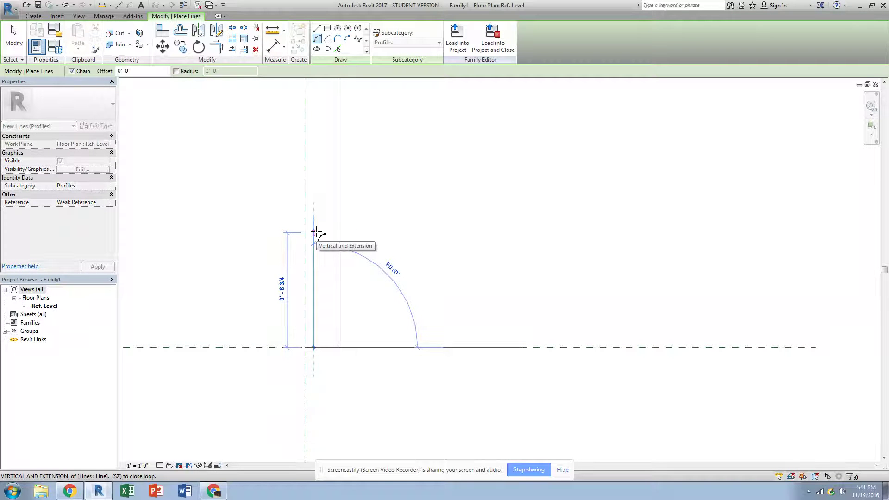
type("12")
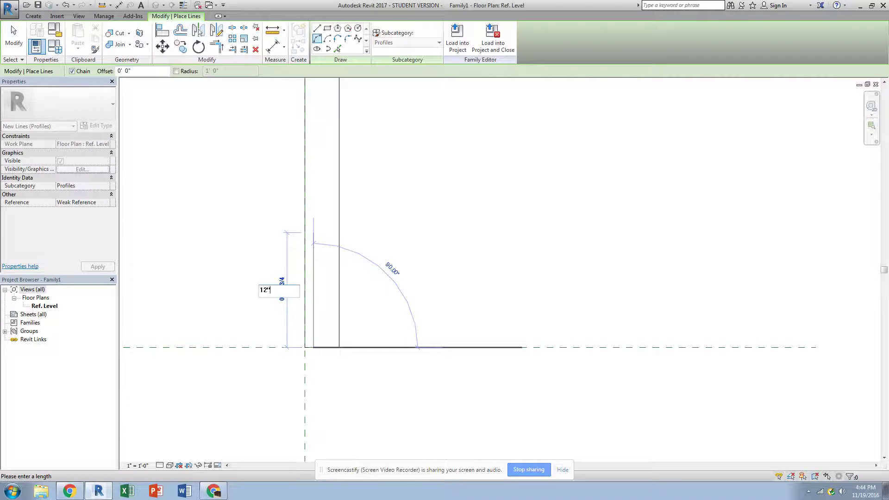
type("\"")
key("Return")
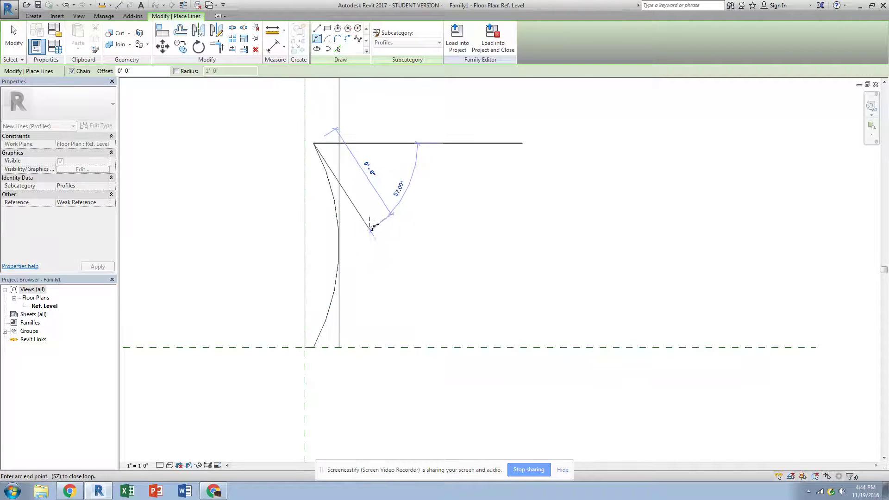
Delete the 2" offset vertical guide line.
key("Escape")
key("Escape")
middle_click_drag(419, 171, 431, 298)
scroll(374, 207, "down", 2)
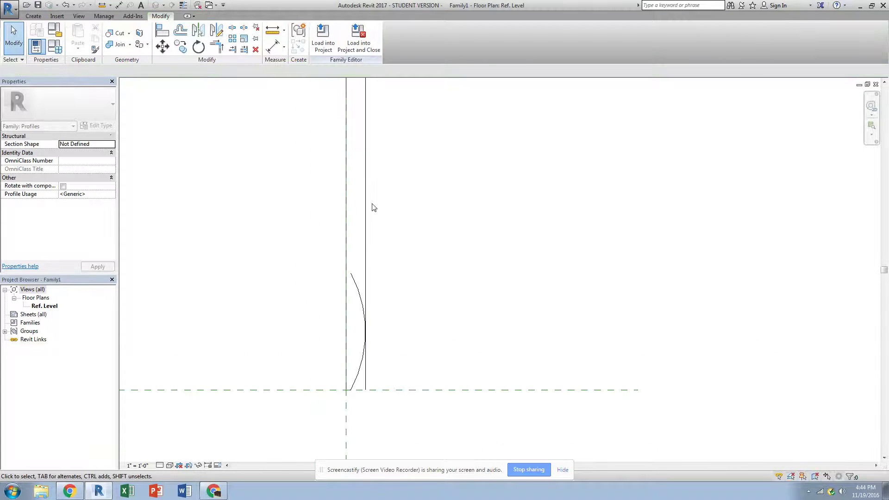
left_click(367, 205)
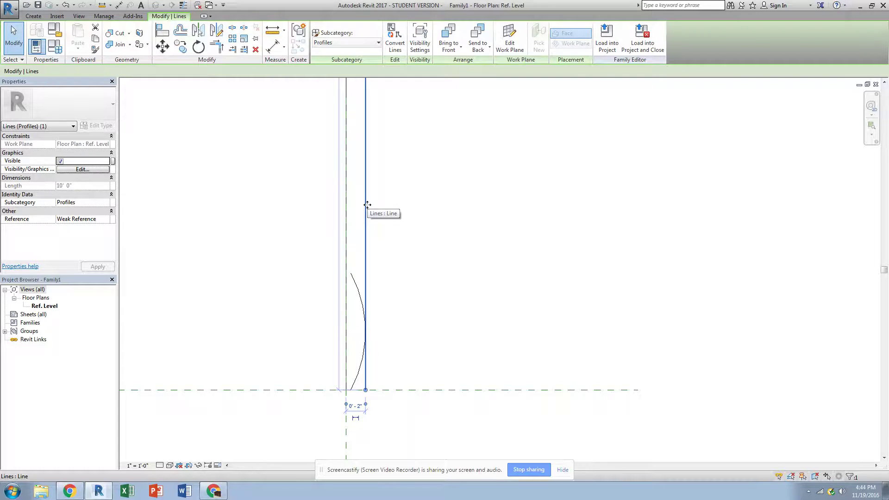
key("Escape")
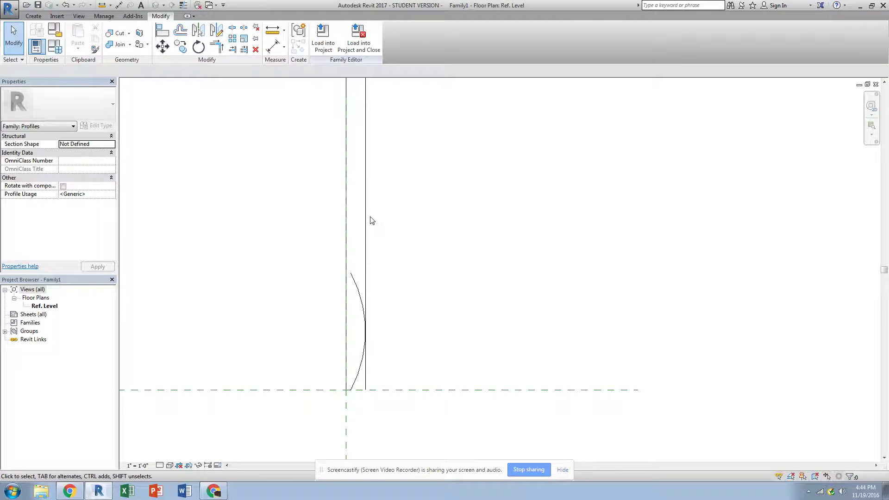
left_click(365, 226)
key("Delete")
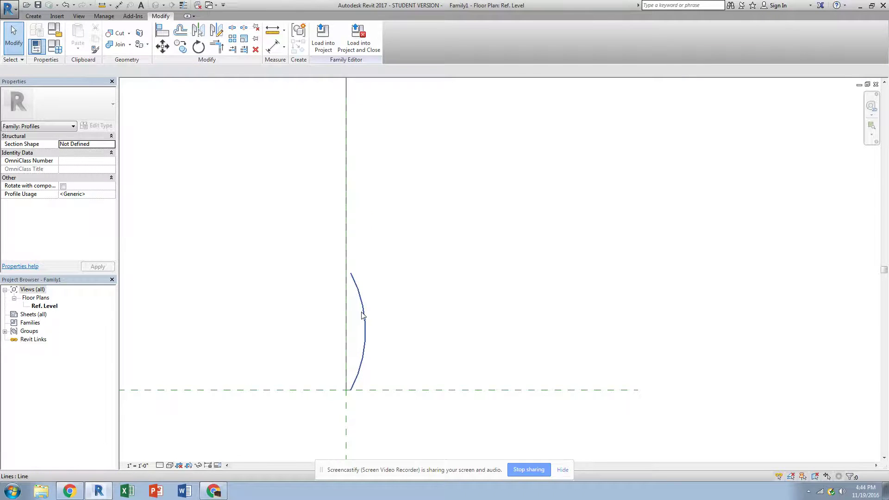
Copy the arc and place the first copies stacked above the original.
left_click(364, 319)
key("Escape")
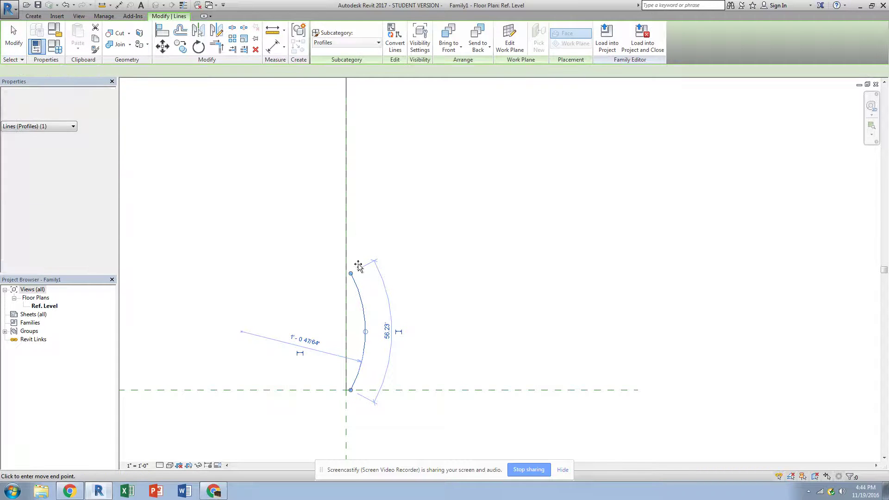
left_click_drag(351, 273, 351, 156)
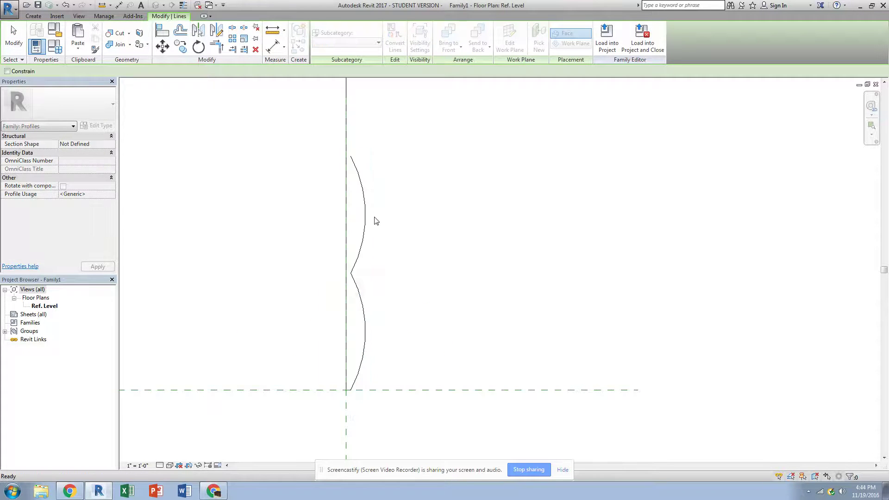
left_click(351, 155)
key("ctrl+c")
key("ctrl+v")
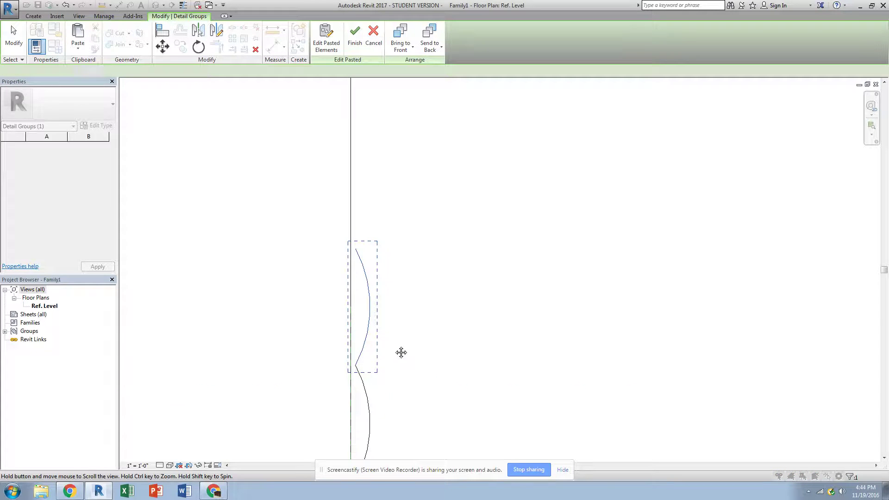
left_click(356, 246)
middle_click_drag(399, 240, 389, 333)
left_click(389, 332)
Paste more arc copies at the top endpoints, undoing misplaced ones.
key("ctrl+v")
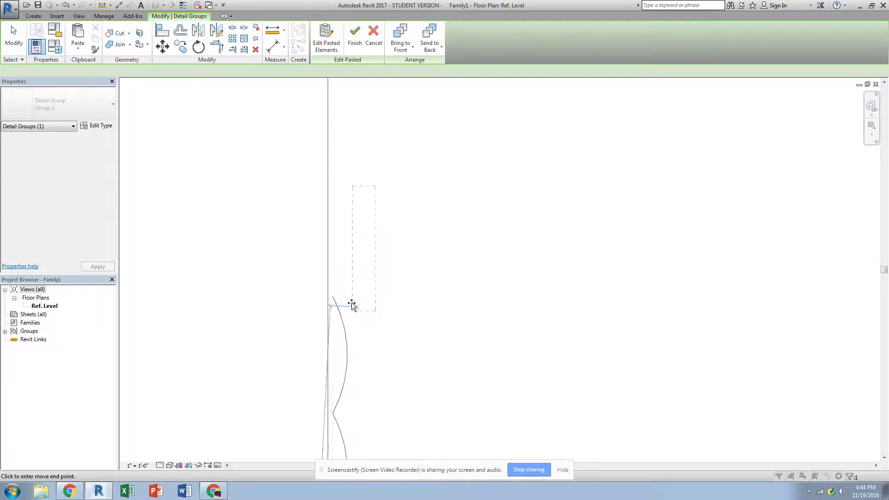
left_click(333, 297)
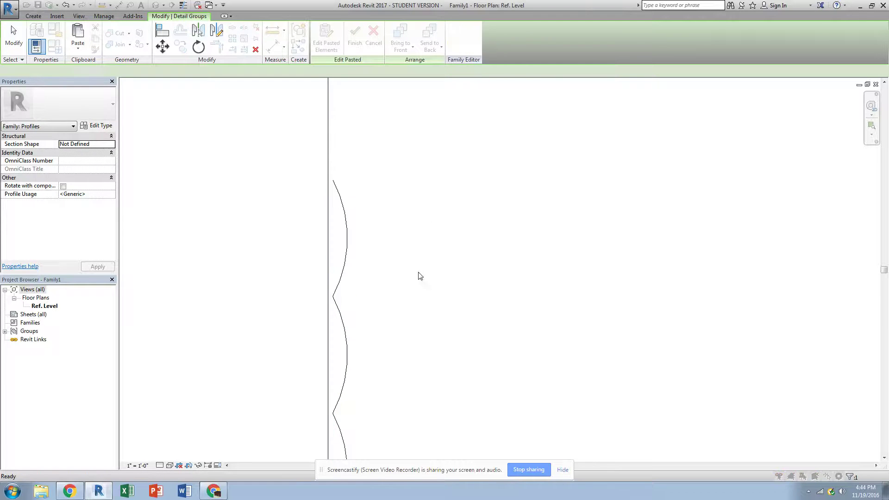
key("ctrl+z")
key("ctrl+v")
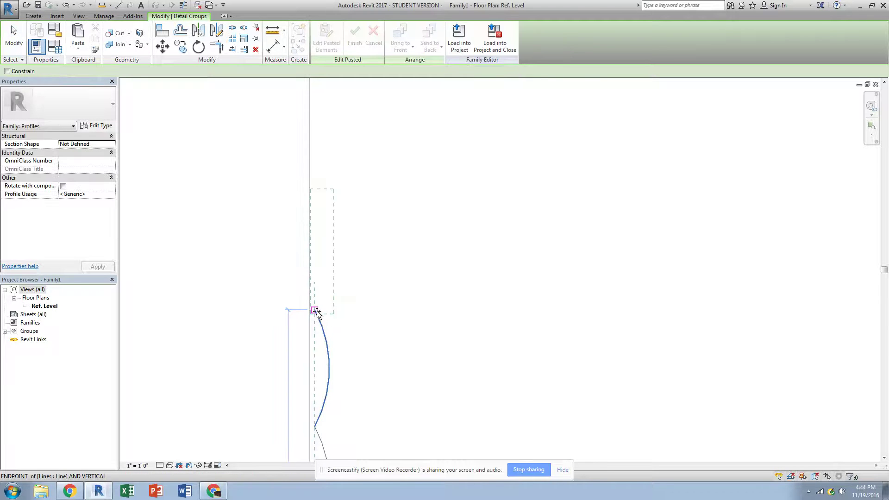
left_click(317, 313)
key("ctrl+v")
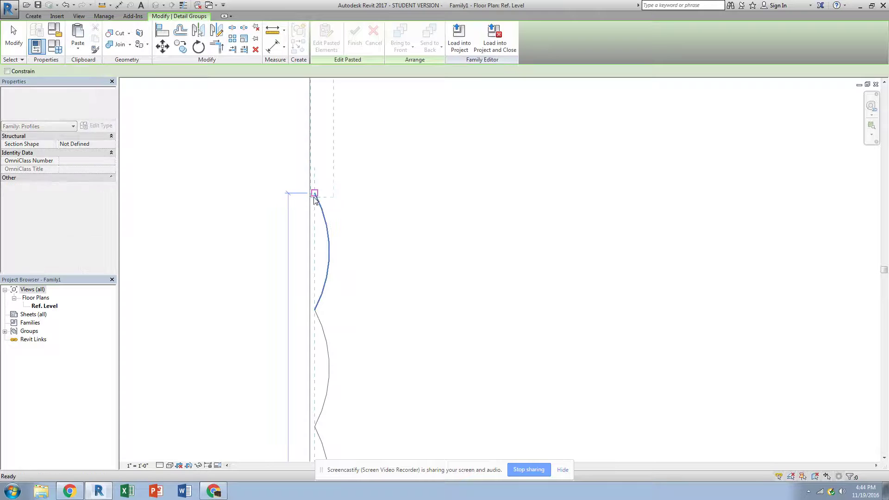
left_click(319, 195)
key("ctrl+z")
Paste the remaining arc copies end-to-end to complete the scalloped edge.
key("ctrl+v")
left_click(333, 258)
key("ctrl+z")
key("ctrl+v")
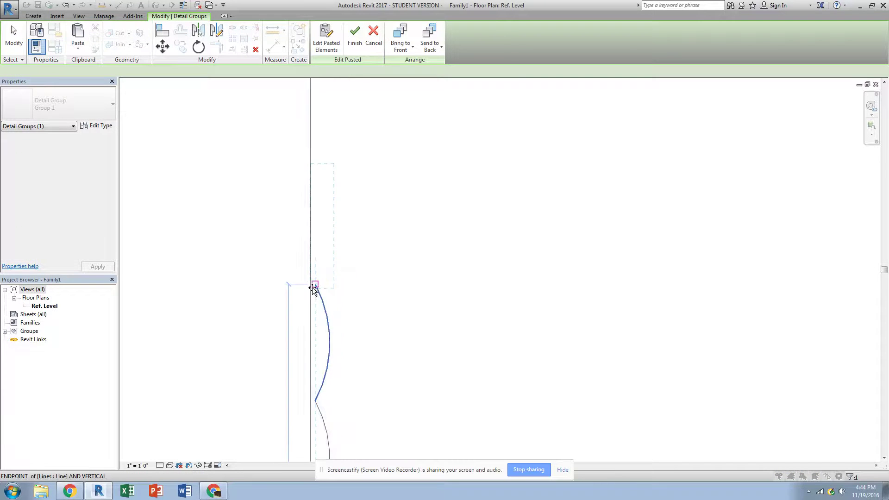
left_click(313, 288)
key("ctrl+v")
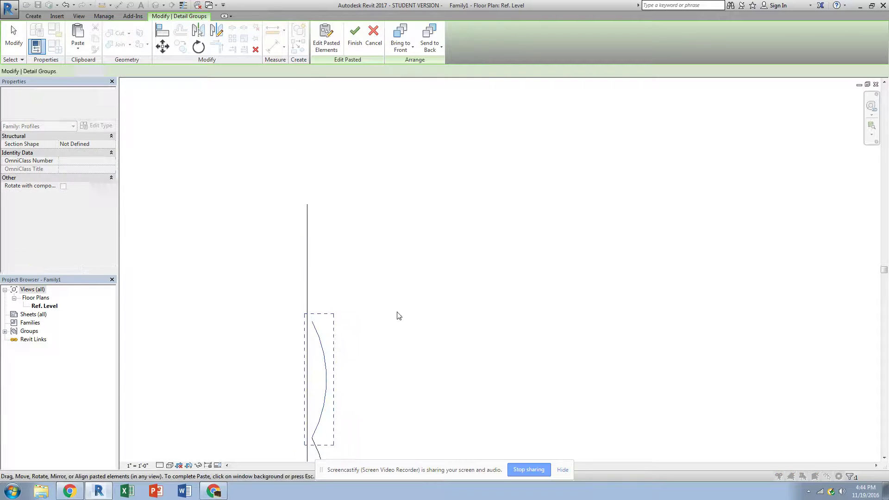
left_click(314, 323)
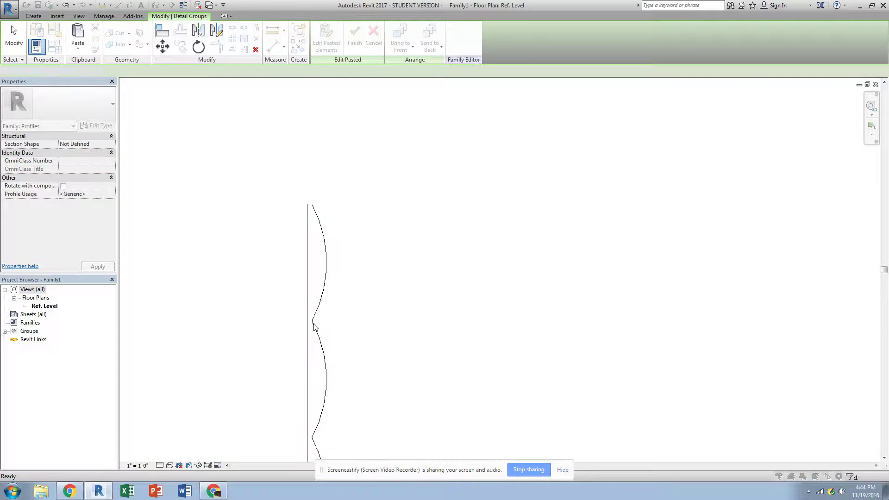
key("Escape")
Close the profile's top with a line from the vertical line to the top arc's end.
scroll(324, 206, "up", 4)
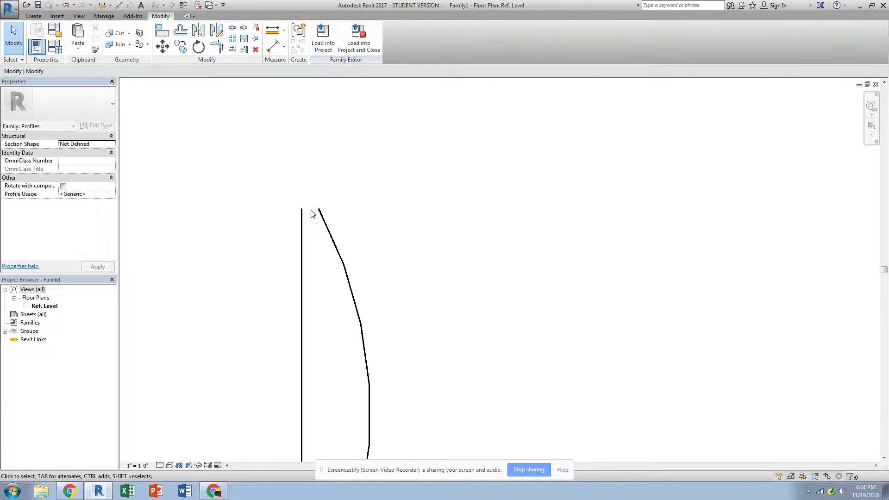
left_click(34, 16)
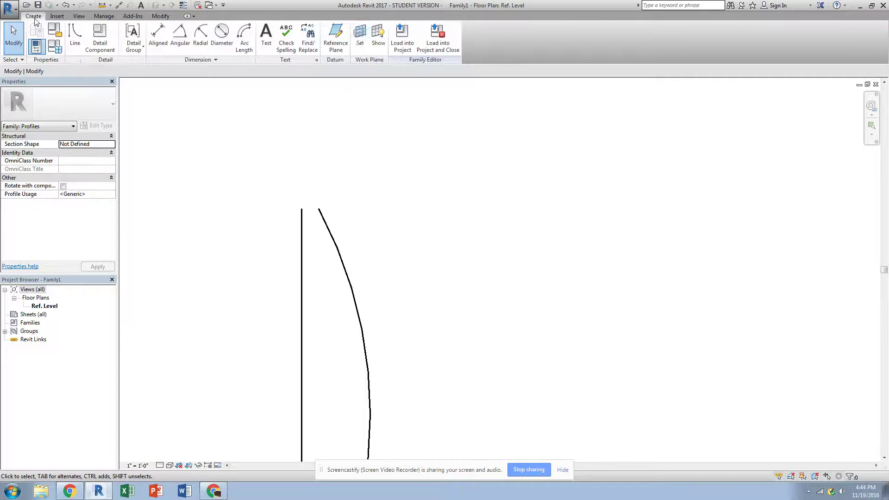
left_click(74, 32)
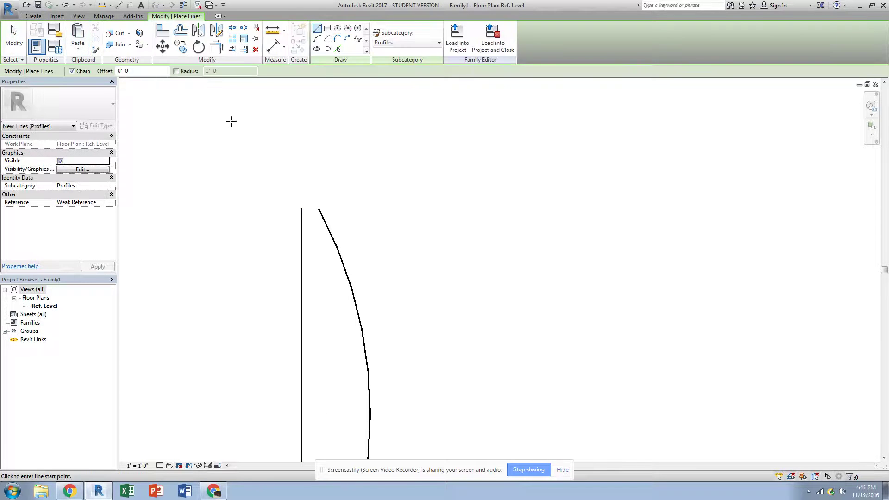
left_click(301, 209)
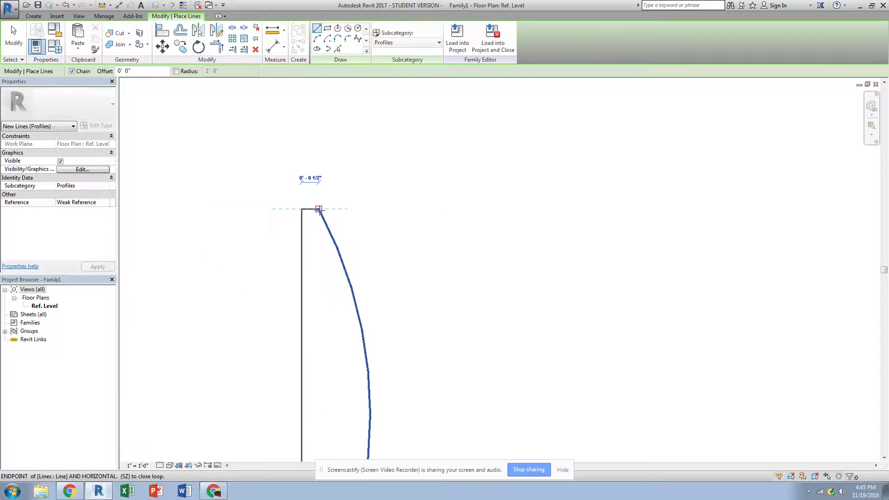
left_click(318, 209)
key("Escape")
key("Escape")
scroll(371, 271, "down", 5)
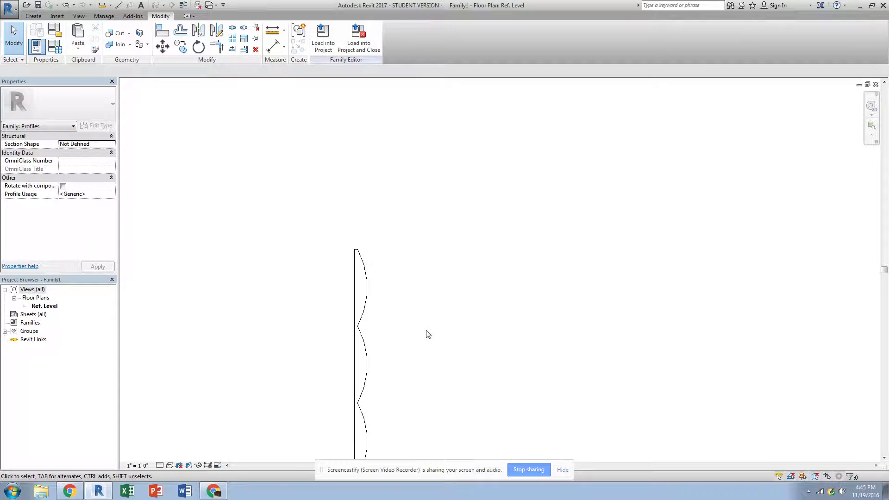
scroll(417, 393, "down", 5)
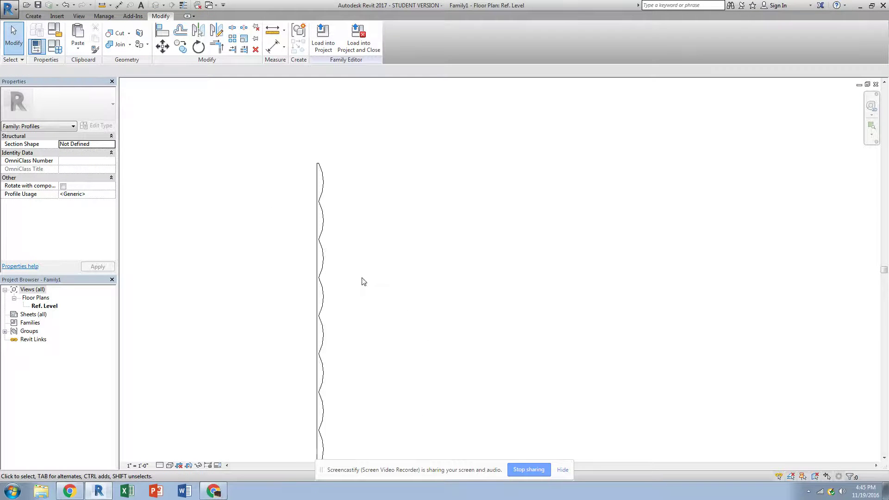
scroll(366, 315, "down", 3)
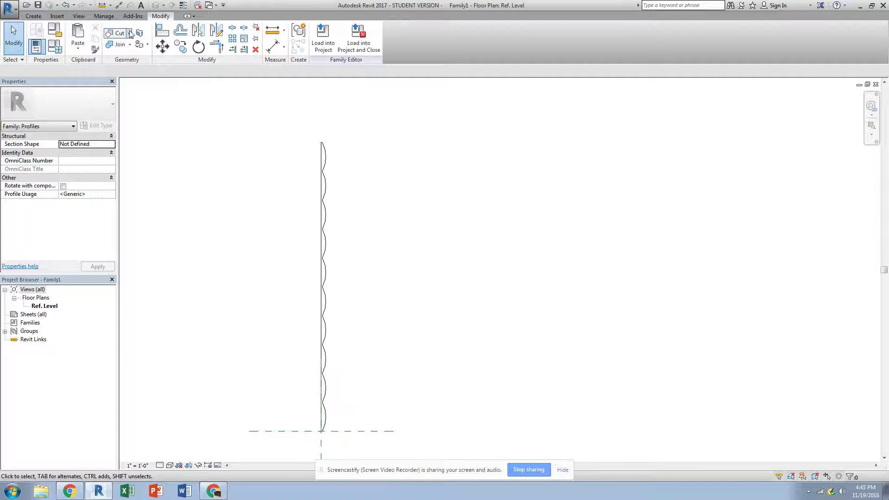
Save the profile family as 'Lake Delton Siding 2'.
left_click(39, 5)
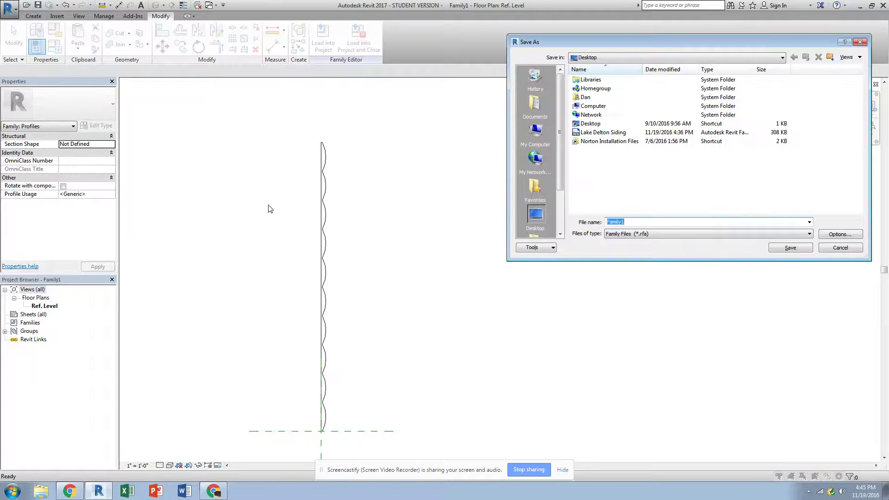
left_click(641, 222)
double_click(641, 222)
type("Lake")
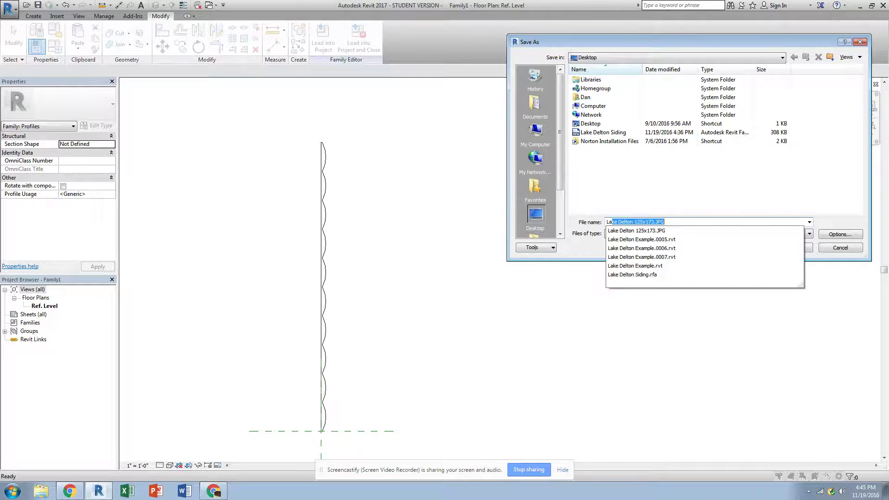
type(" Delton Siding 2")
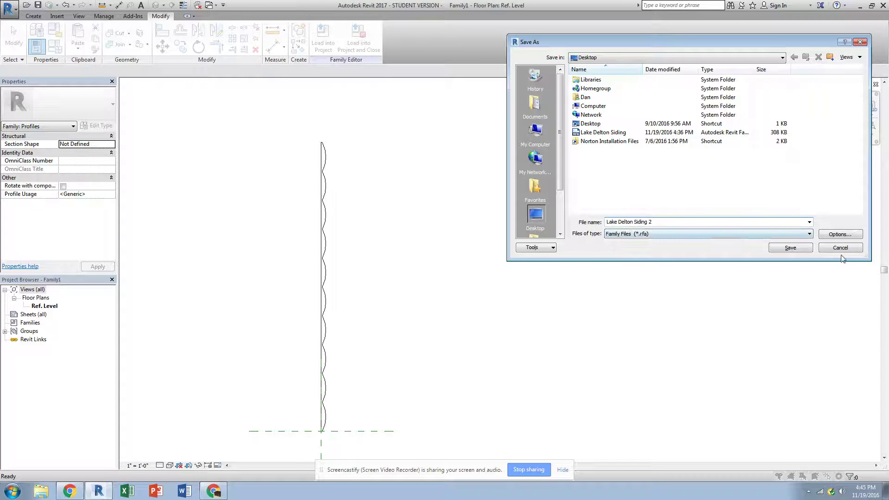
left_click(776, 248)
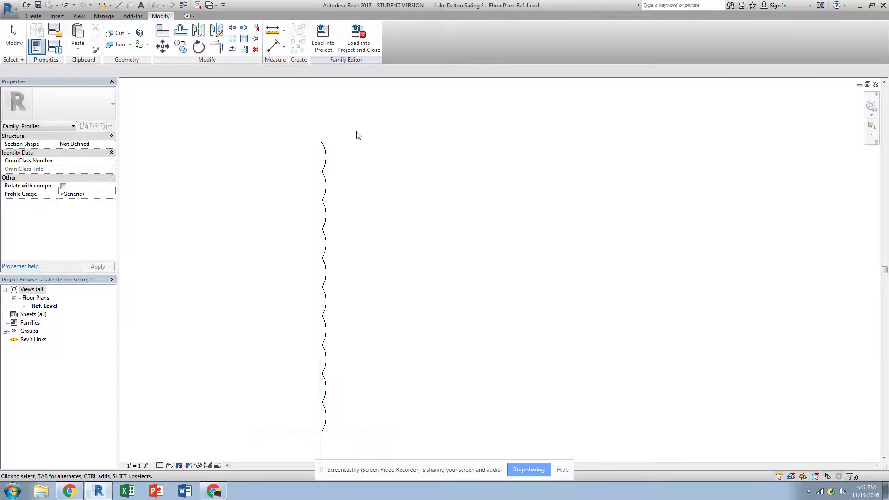
Load the profile into the Lake Delton Example project and select the front porch wall.
left_click(323, 44)
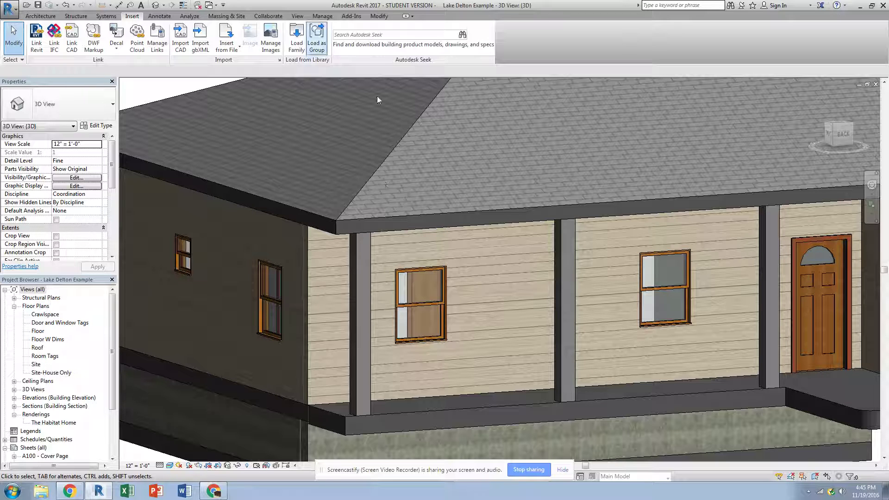
left_click(309, 249)
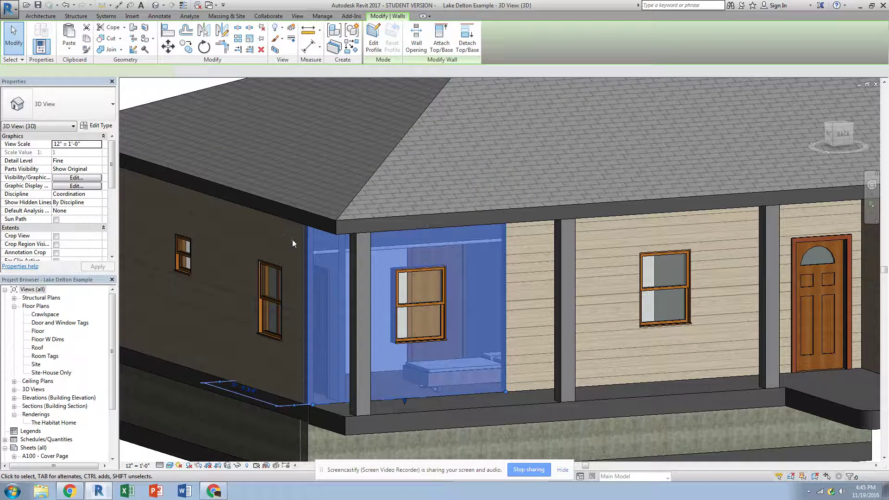
Duplicate Exterior Sheathed Wood 2x6 into a new wall type named 'Lake Delton Log Siding'.
left_click(100, 126)
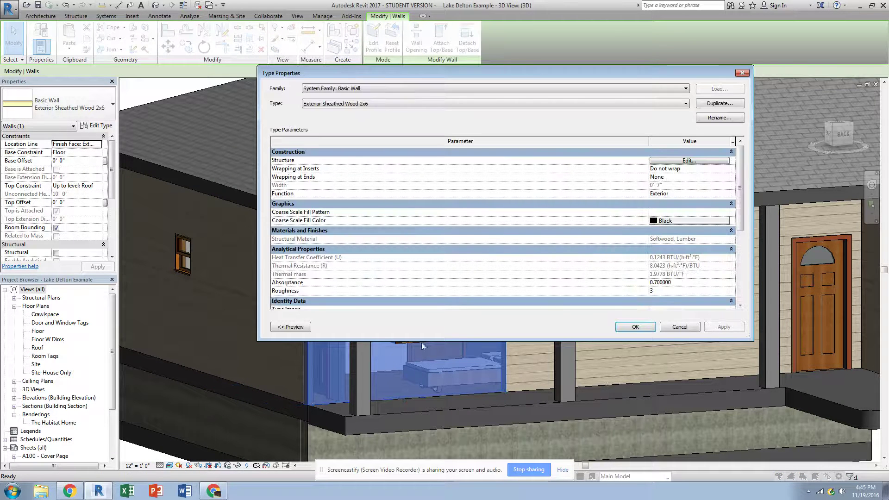
left_click(720, 103)
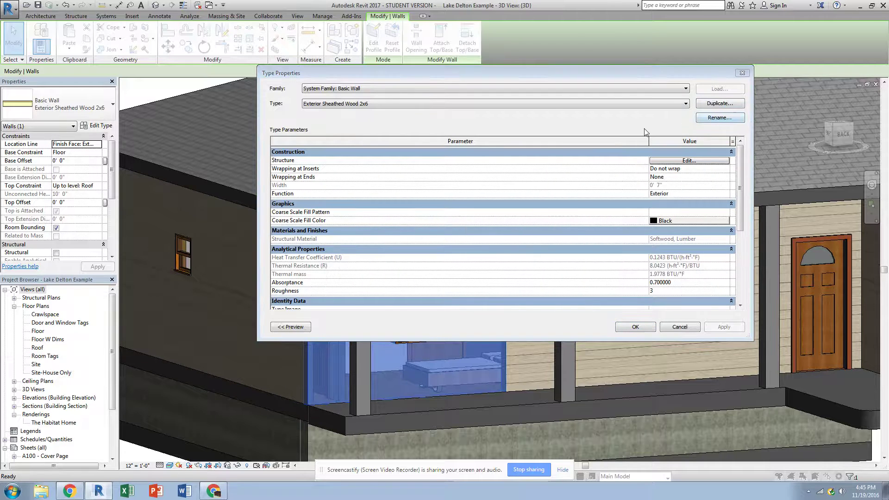
type("L")
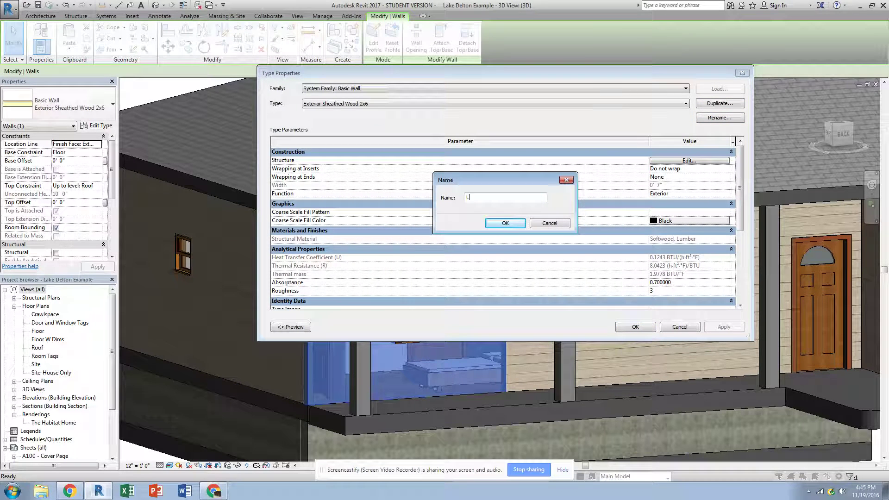
type("ake Delton Log Siding")
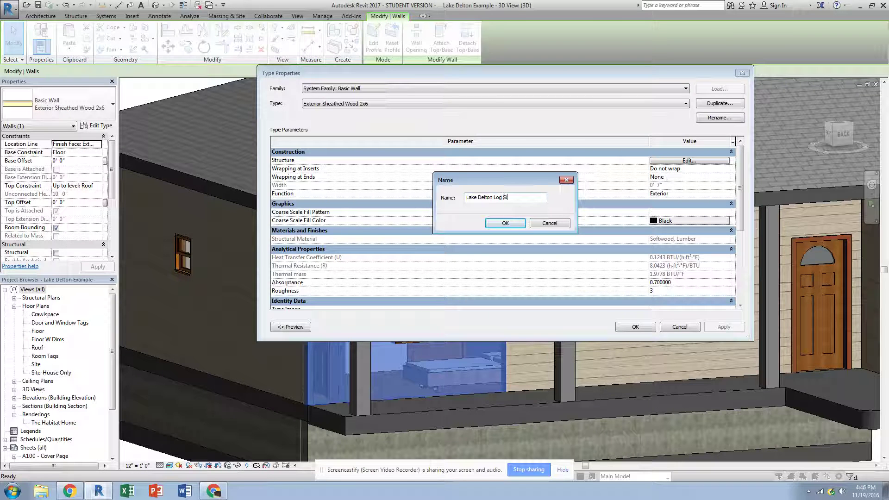
left_click(513, 223)
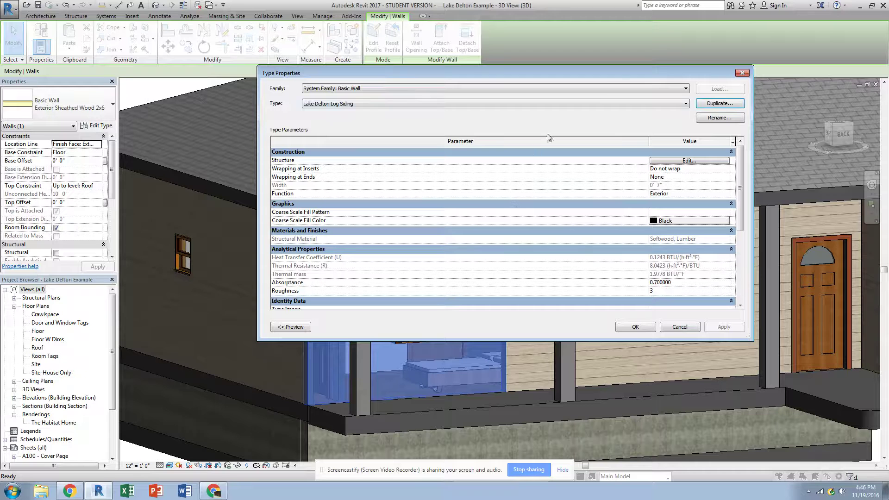
left_click_drag(564, 70, 445, 55)
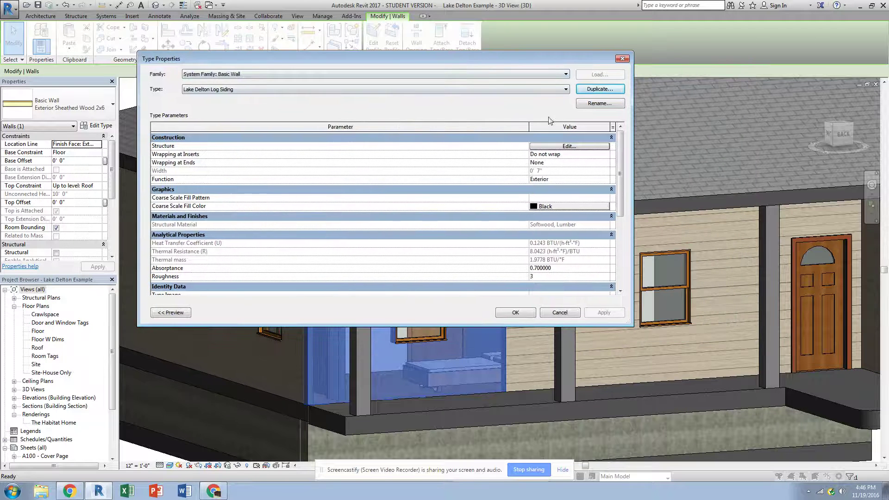
Delete the Finish 1 Siding, Clapboard layer from the wall structure.
left_click(556, 147)
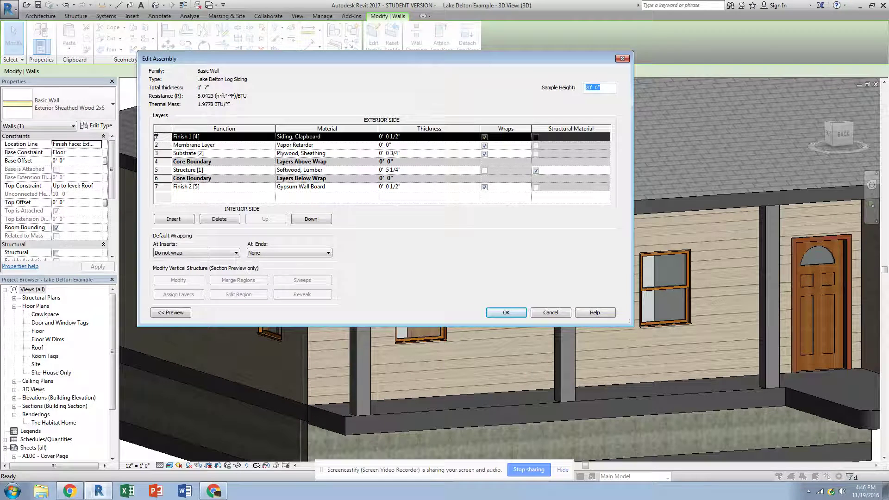
left_click(156, 136)
left_click(219, 219)
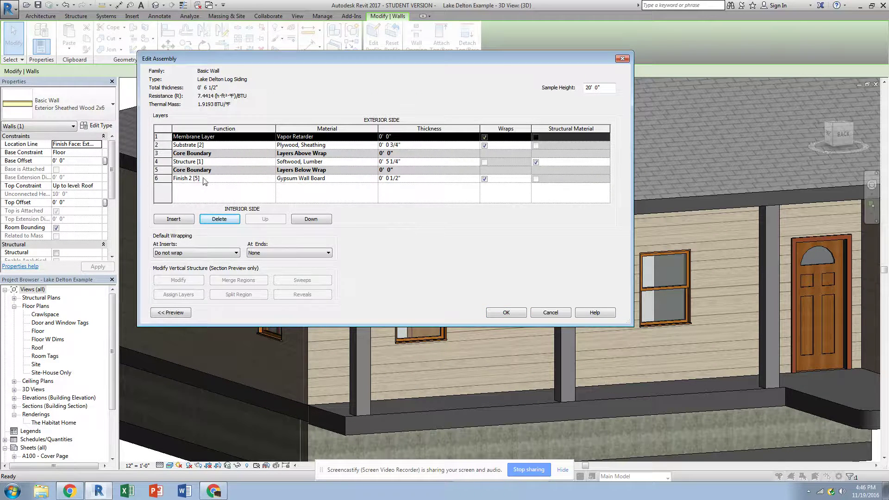
Show the wall assembly preview as a Section view.
left_click(170, 313)
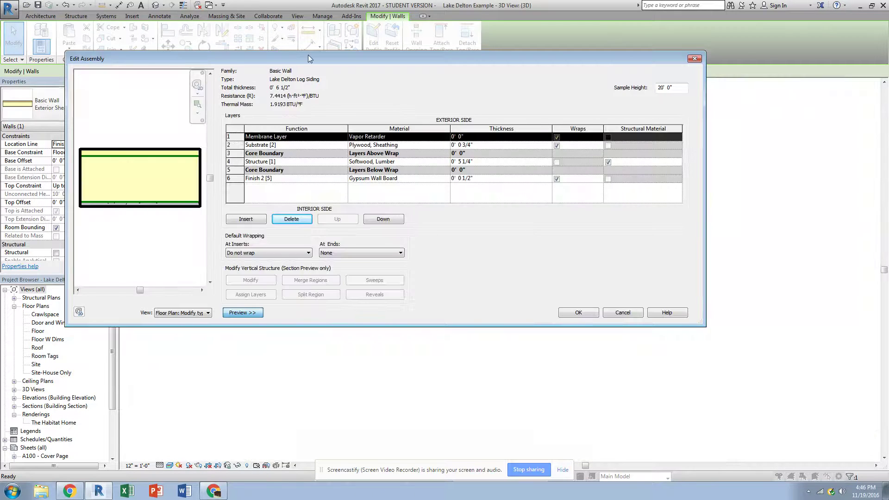
left_click_drag(308, 55, 389, 58)
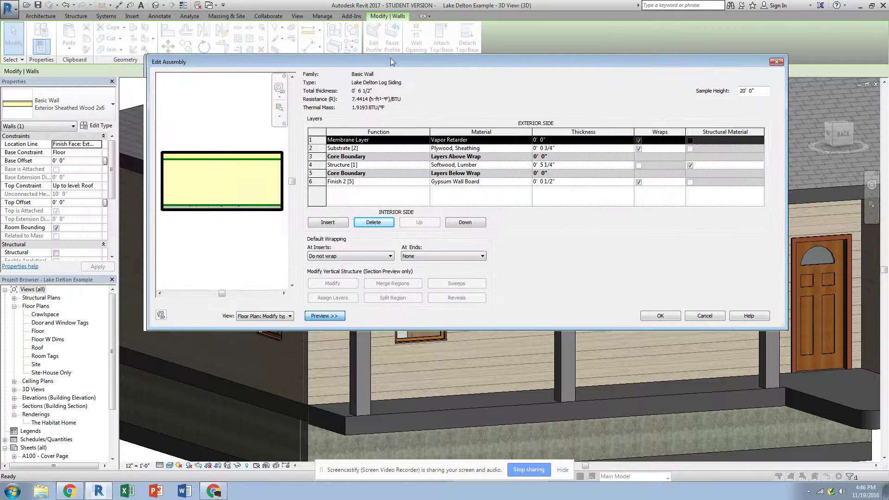
left_click(264, 316)
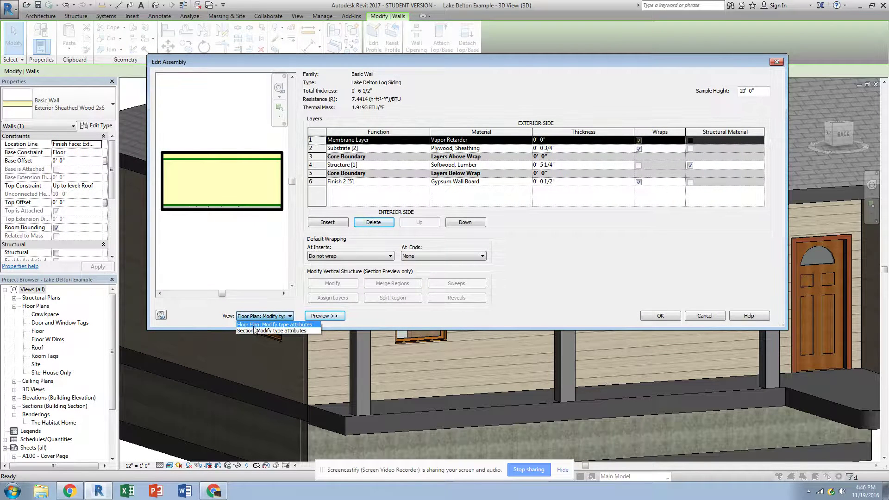
left_click(254, 331)
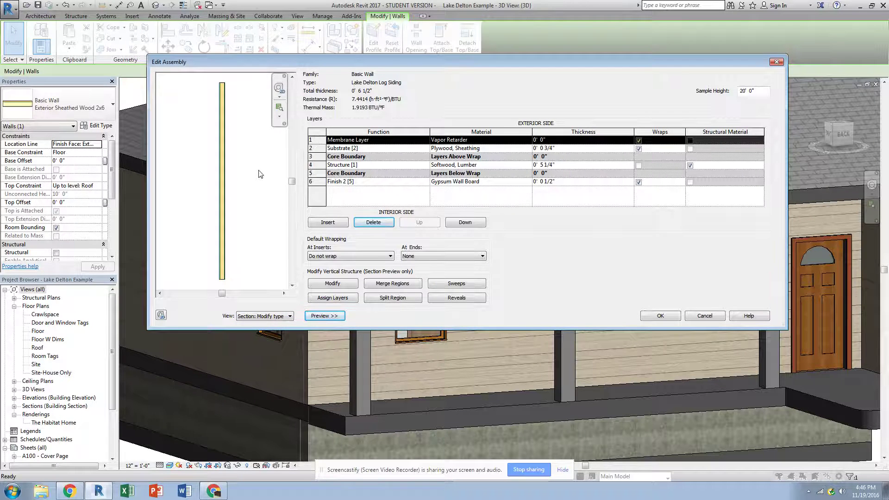
In Wall Sweeps, load the Lake Delton Siding 2 profile from the Desktop.
left_click(463, 284)
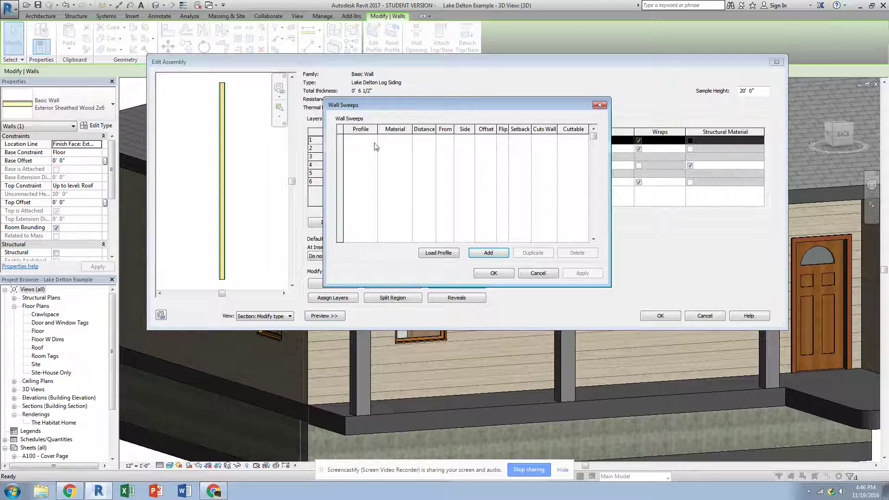
left_click(435, 254)
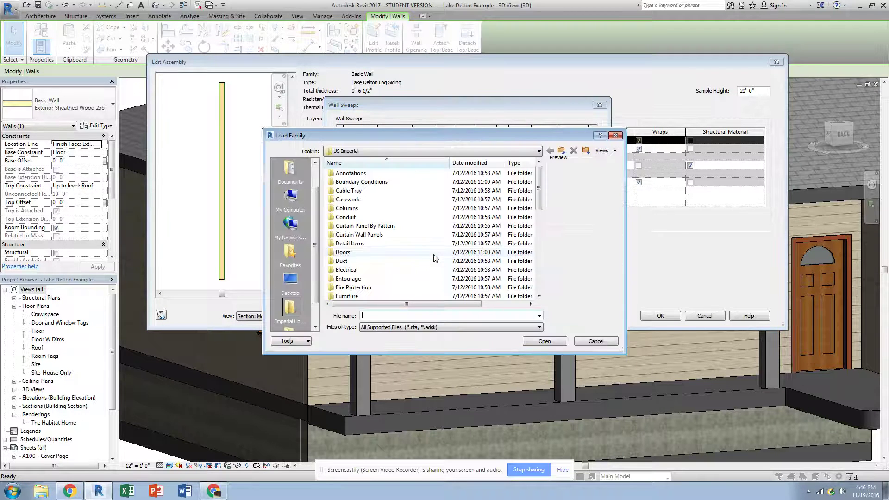
left_click(291, 282)
left_click(360, 226)
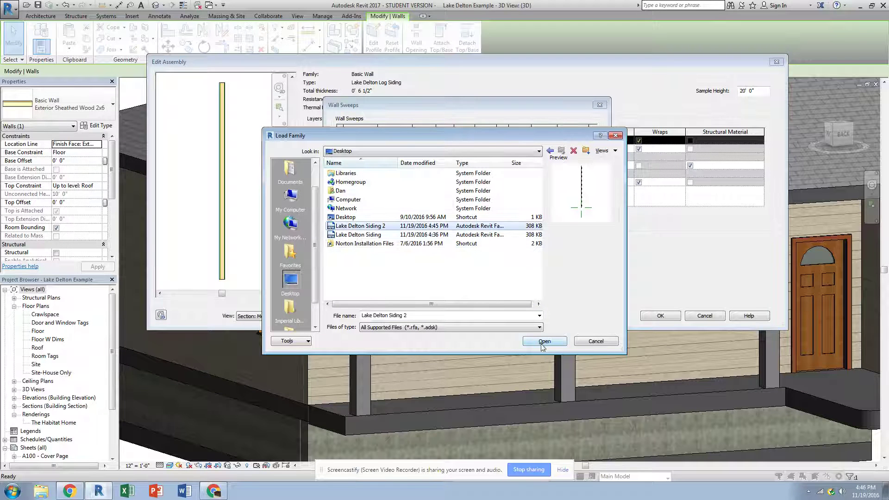
left_click(545, 341)
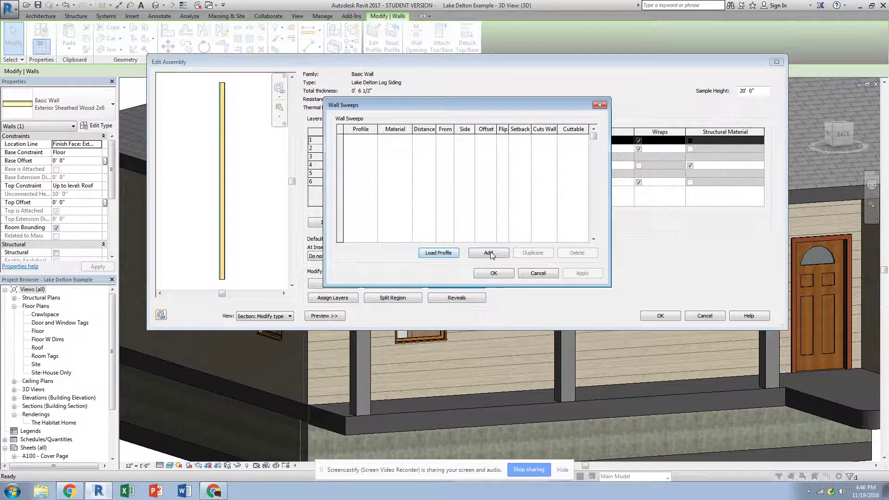
Add a new wall sweep with its Profile set to Lake Delton Siding 2.
left_click(488, 253)
left_click(361, 138)
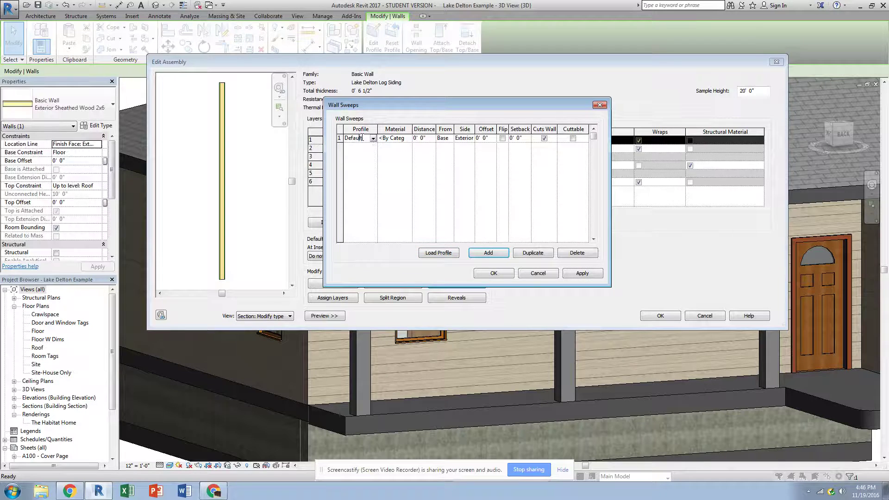
left_click(374, 139)
left_click(390, 160)
left_click(395, 138)
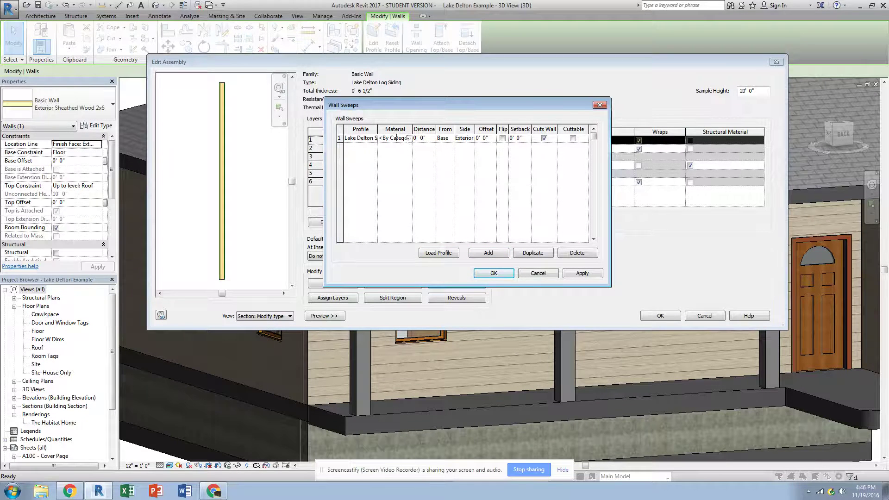
Search the sweep's Material Browser for cedar, then for pine.
left_click(408, 138)
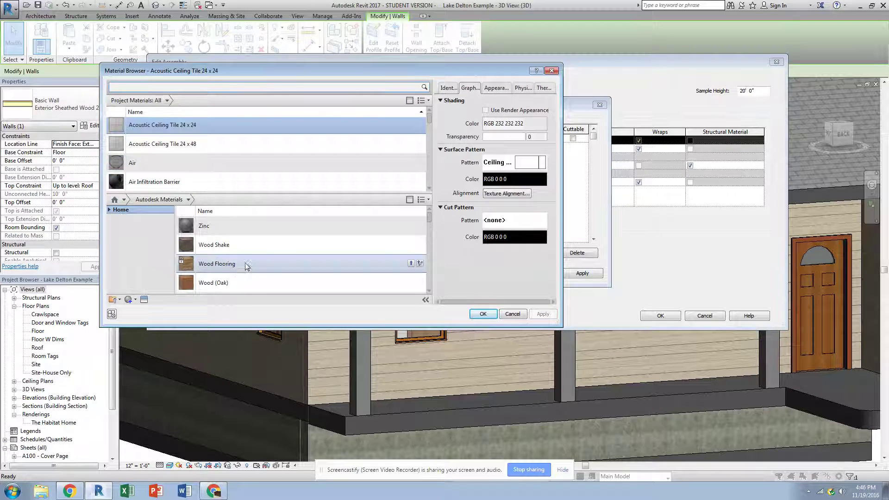
scroll(245, 268, "down", 1)
scroll(245, 268, "down", 8)
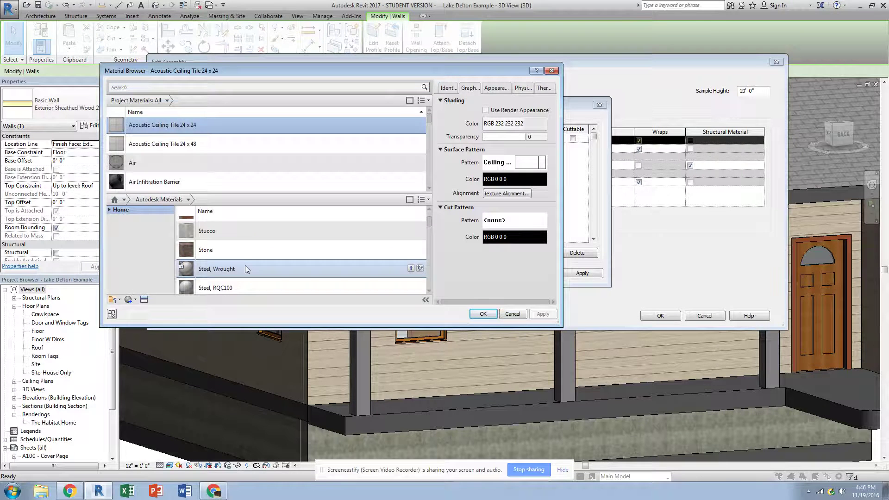
scroll(245, 265, "up", 10)
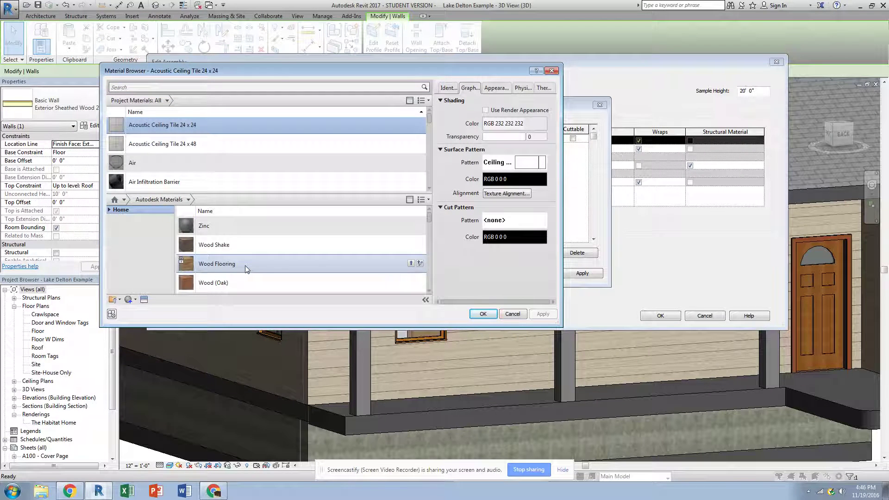
left_click(149, 86)
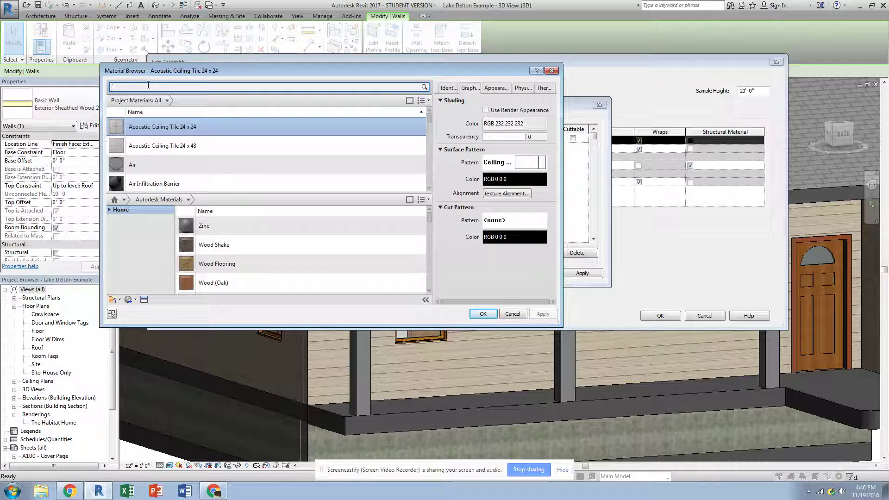
type("cedar")
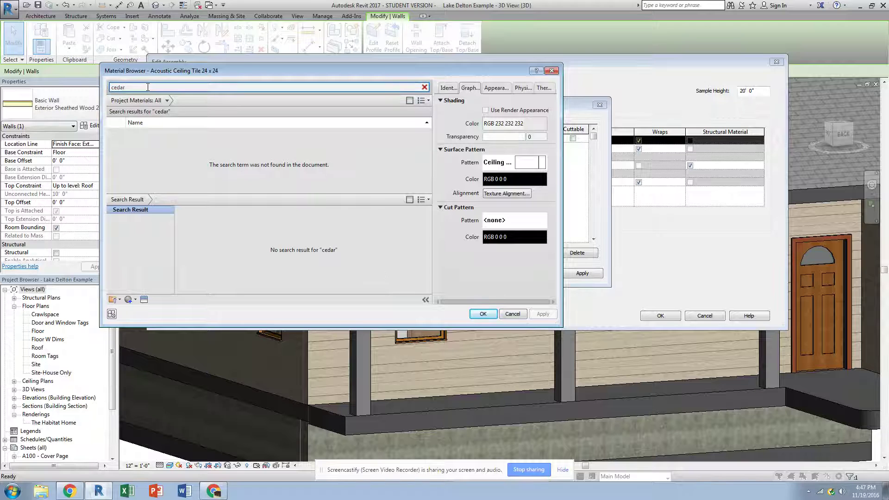
double_click(144, 88)
type("c")
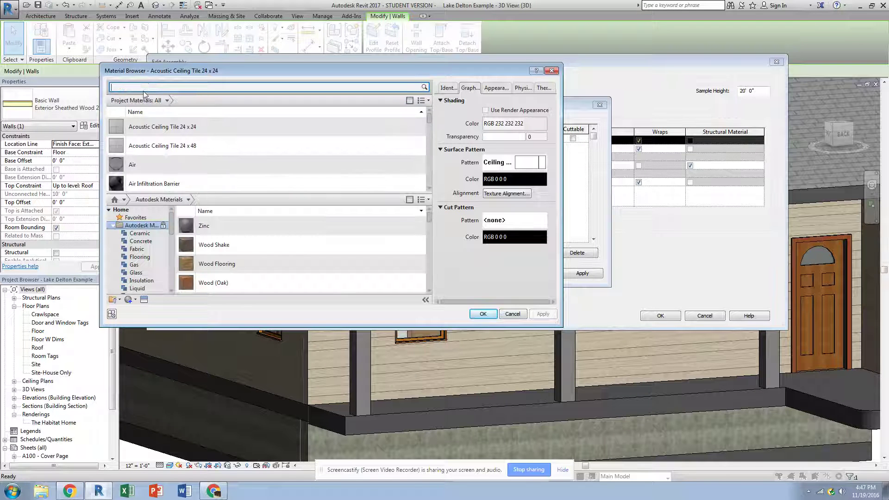
key("BackSpace")
type("pine")
Assign Softwood, Lumber as the sweep's material and close the Material Browser.
double_click(143, 91)
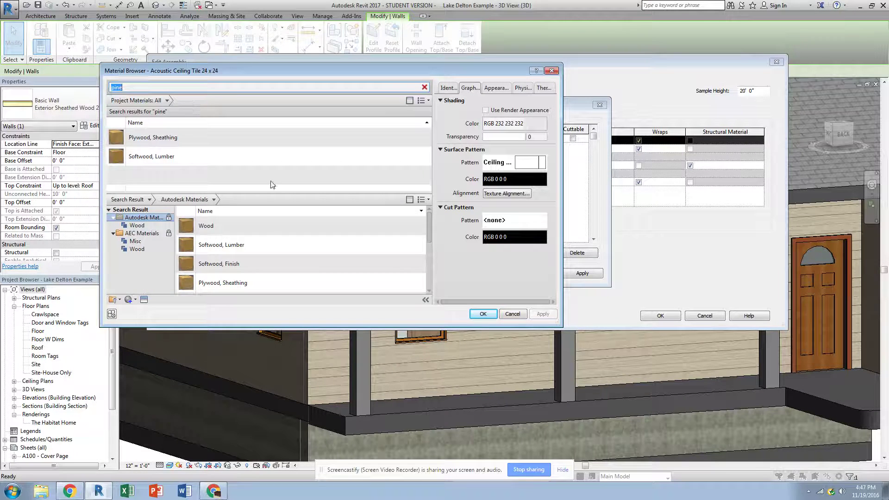
left_click(244, 245)
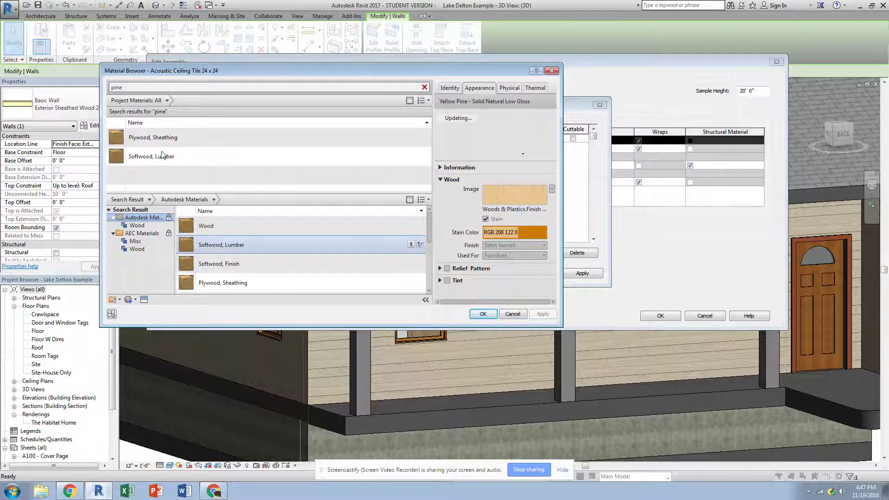
left_click(193, 158)
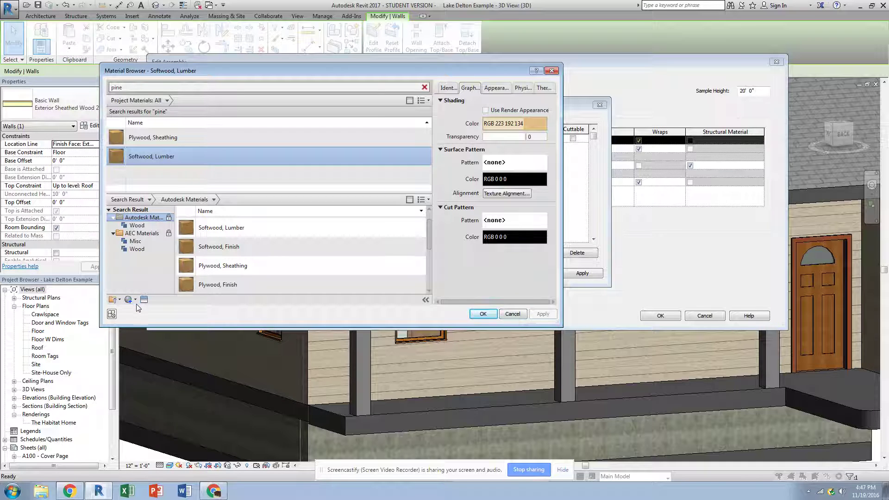
left_click(484, 314)
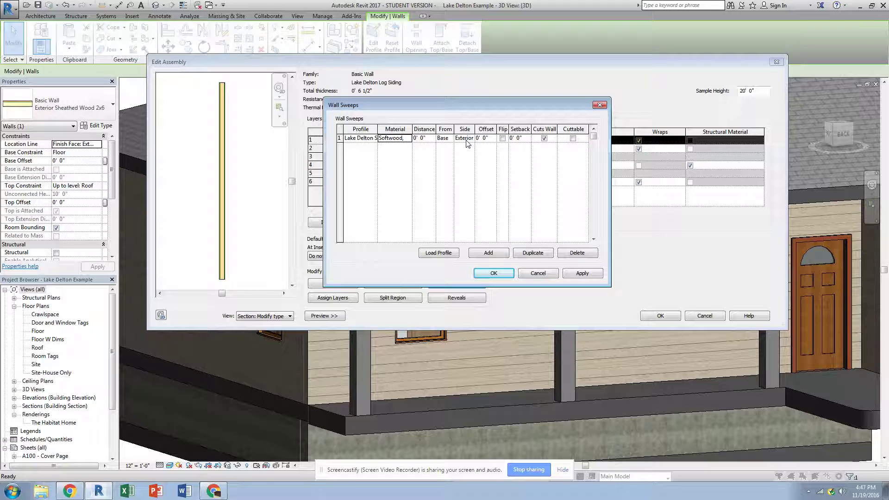
Set the sweep to the Exterior side, make it Cuttable, apply, and close Wall Sweeps and Edit Assembly.
left_click(467, 140)
left_click(470, 139)
left_click(471, 140)
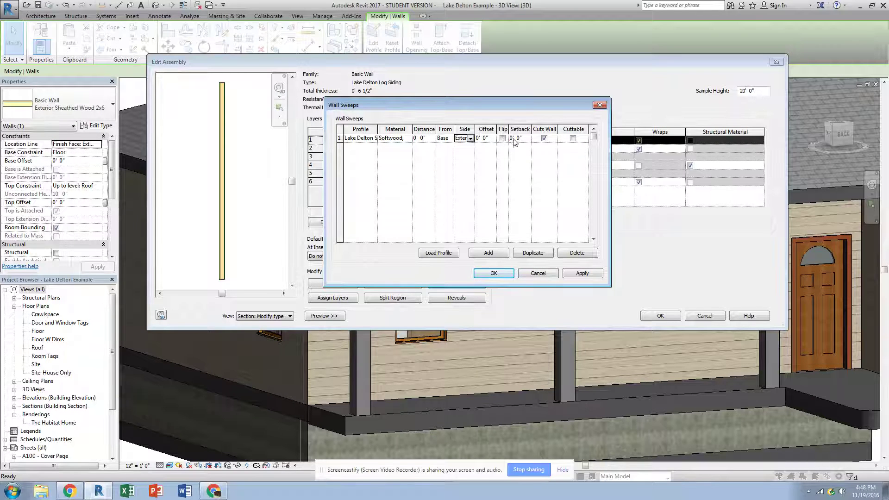
left_click(577, 139)
left_click(582, 273)
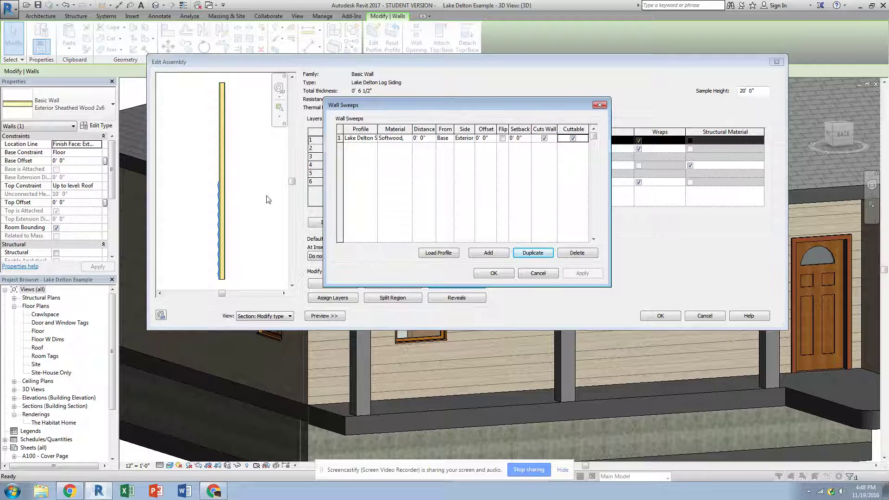
left_click(493, 273)
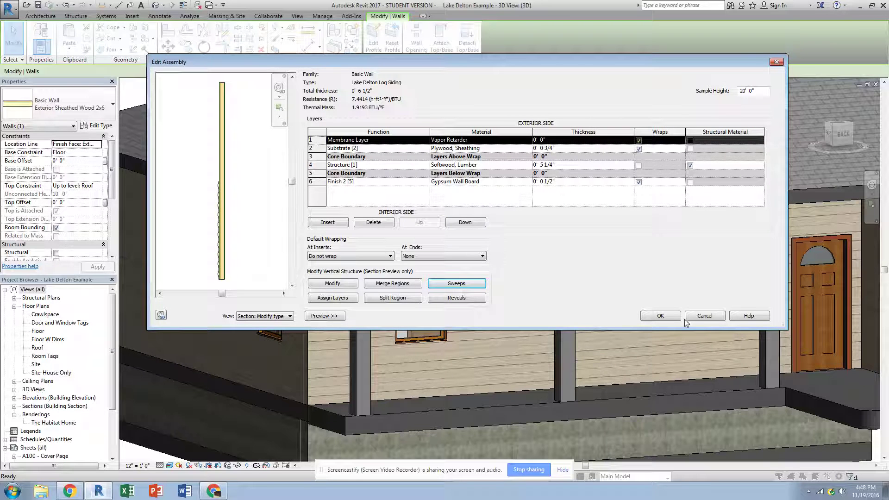
left_click(661, 315)
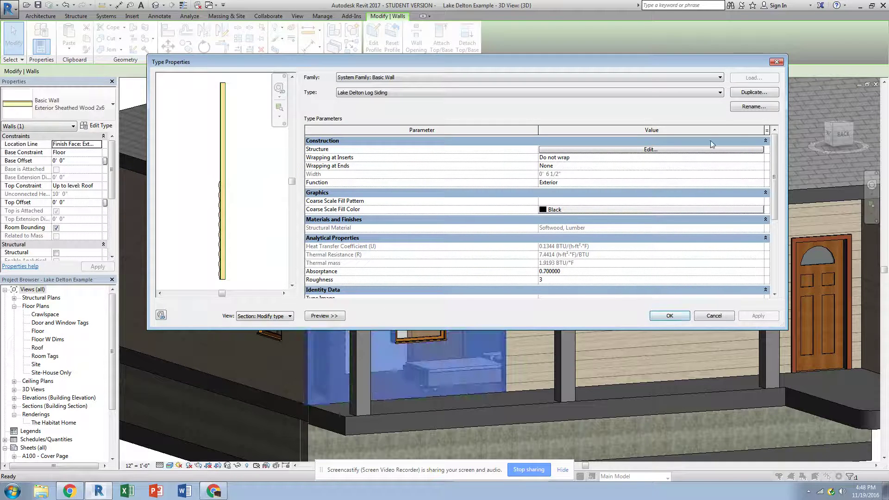
Commit the Lake Delton Log Siding type, delete the extrusion-error elements, and inspect the porch wall.
left_click(668, 316)
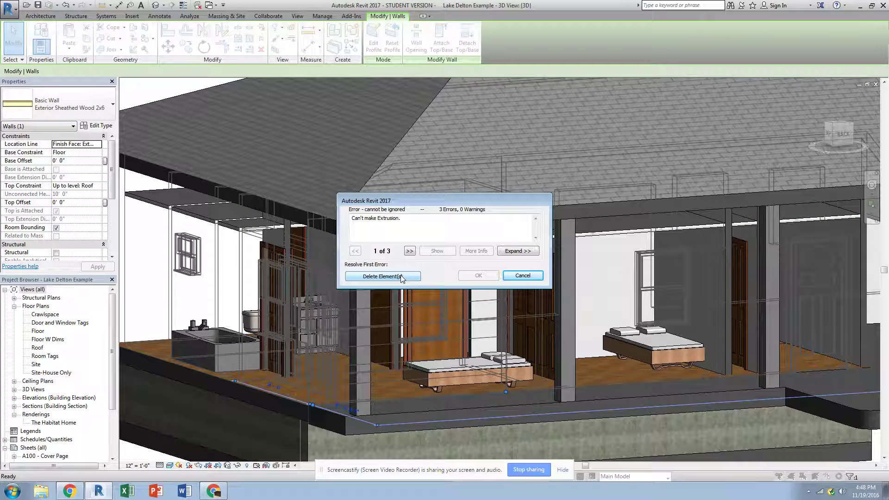
left_click(383, 277)
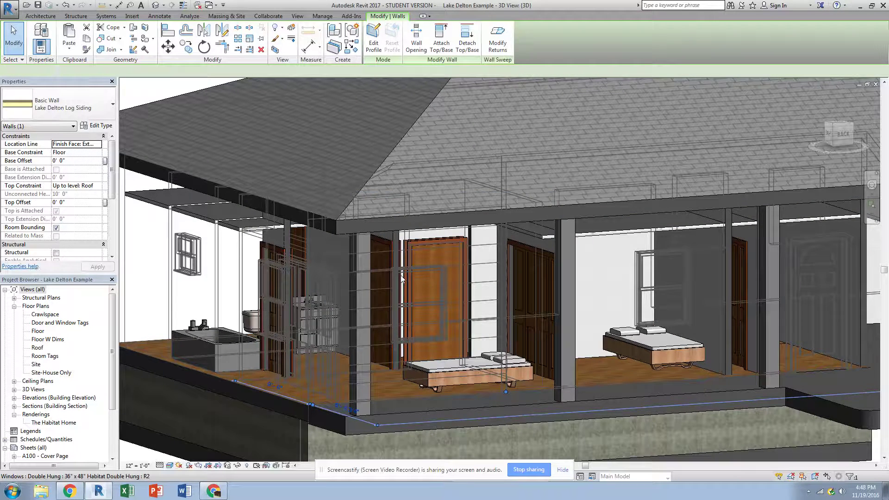
scroll(402, 307, "down", 5)
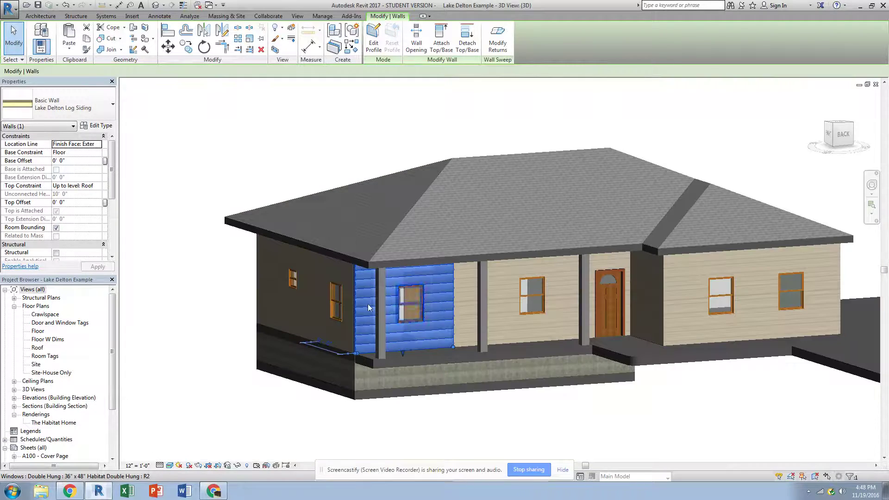
left_click(234, 290)
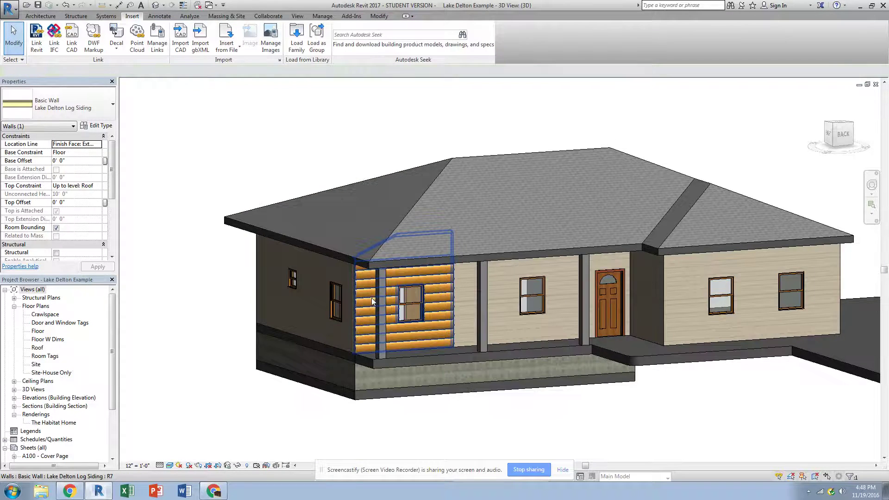
scroll(370, 299, "up", 3)
middle_click_drag(367, 322, 450, 236, "shift")
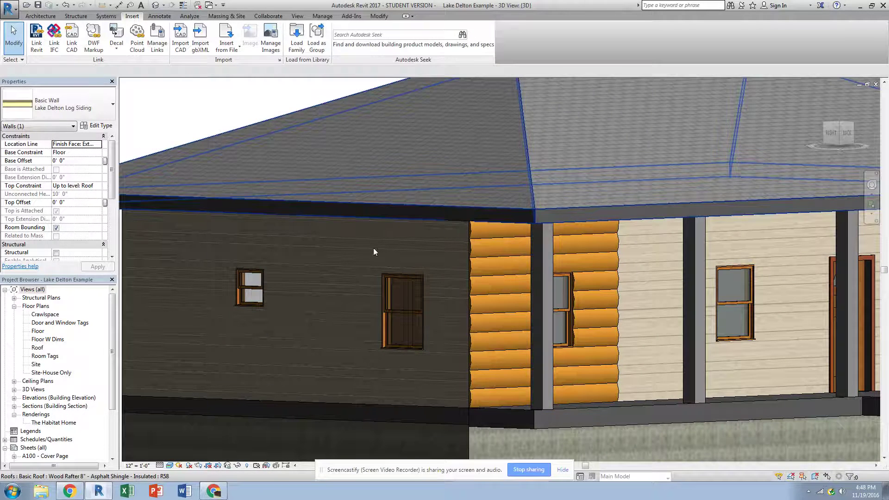
left_click(130, 248)
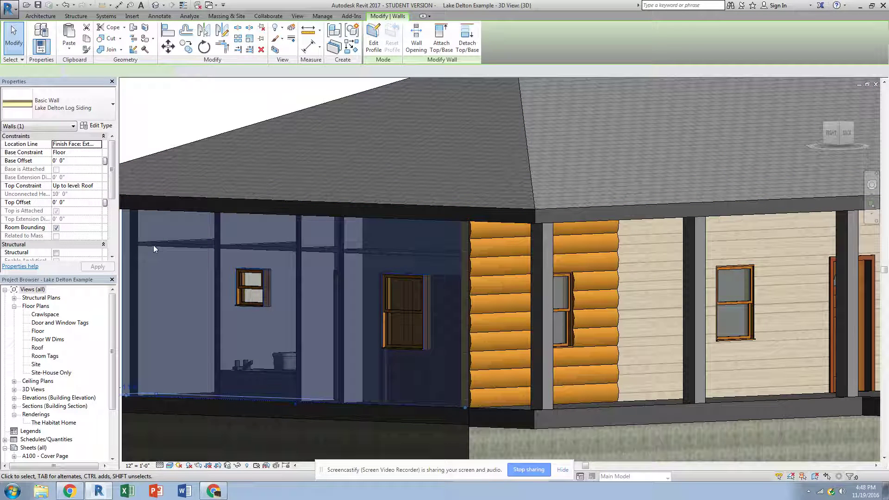
Select all visible Exterior Sheathed Wood 2x6 walls and switch them to Lake Delton Log Siding.
right_click(162, 266)
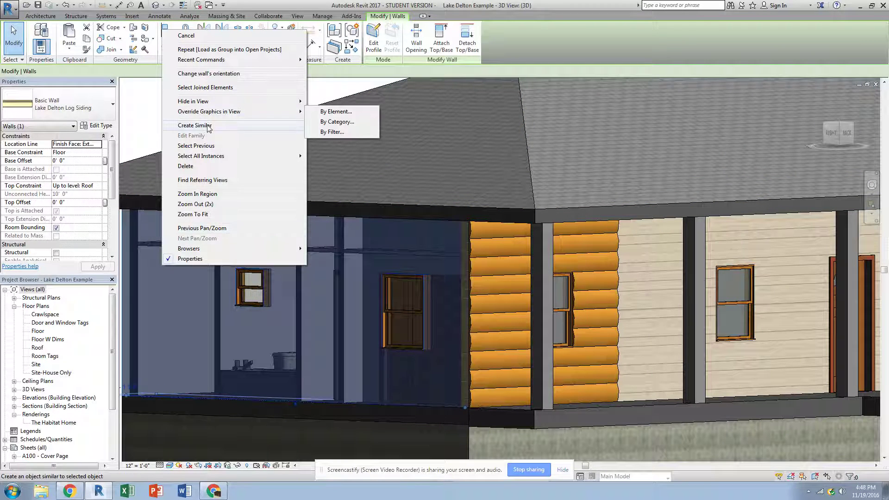
mouse_move(283, 156)
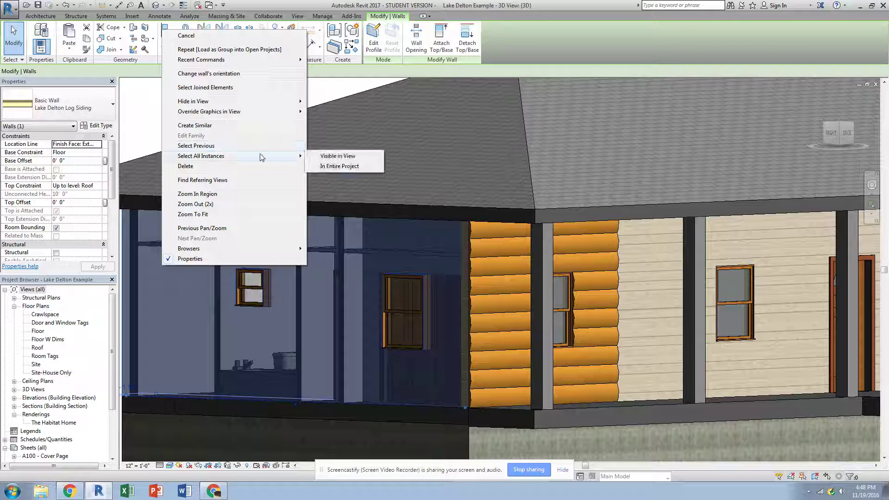
left_click(337, 156)
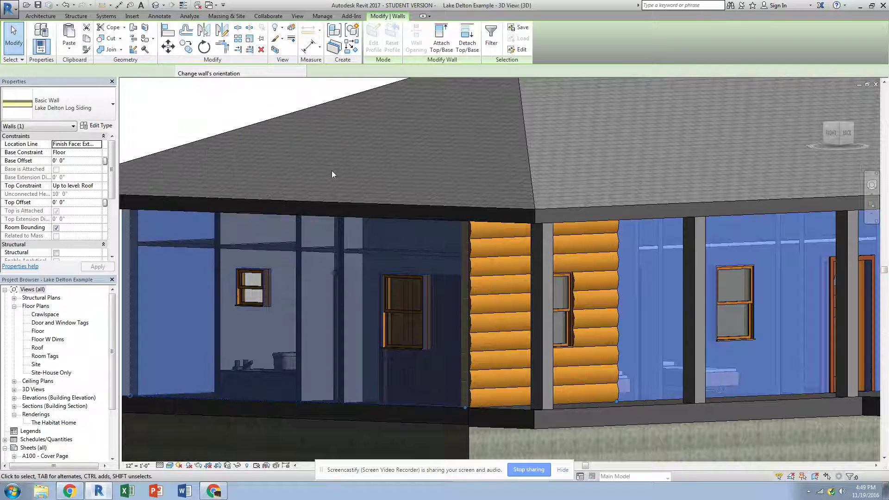
left_click(108, 112)
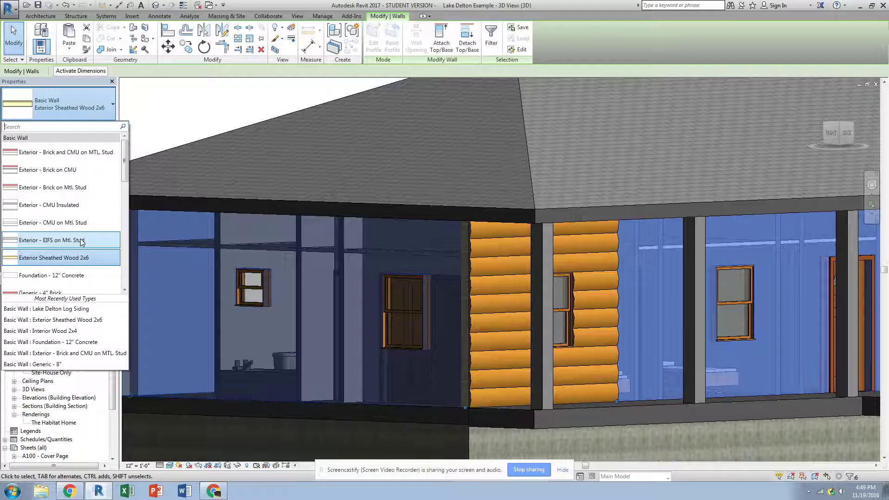
scroll(89, 221, "down", 6)
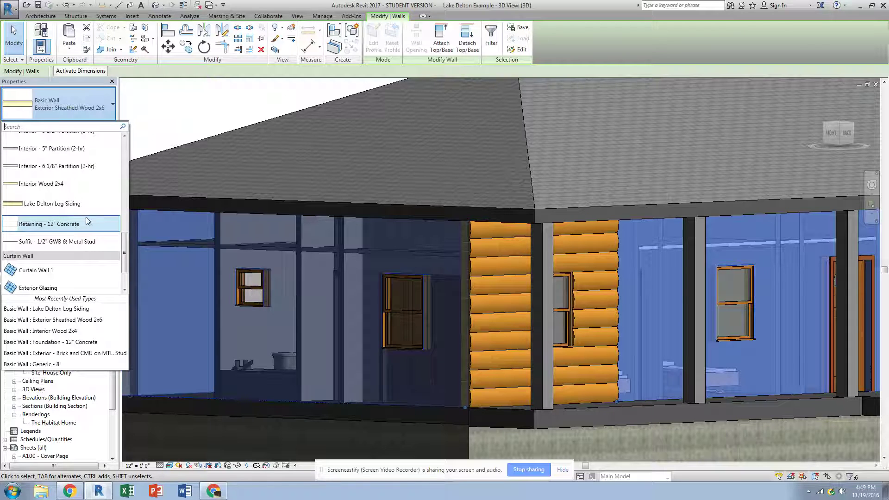
left_click(86, 209)
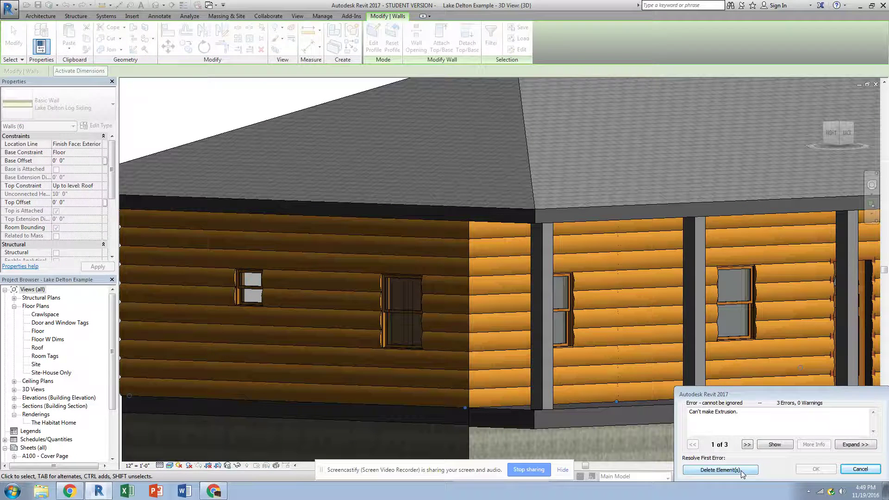
Delete the extrusion-error elements, view the whole log-sided house, and save the project.
left_click(741, 471)
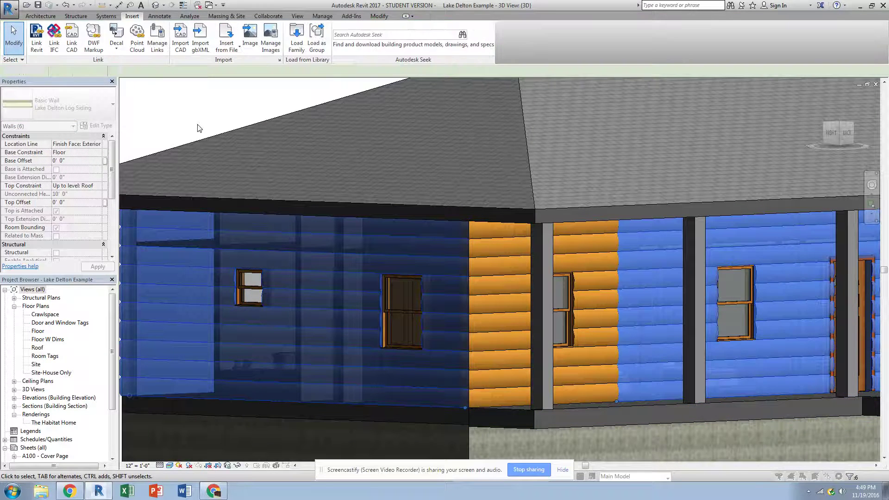
middle_click_drag(354, 244, 388, 337, "shift")
scroll(384, 330, "down", 10)
middle_click_drag(406, 306, 376, 253, "shift")
left_click(362, 246)
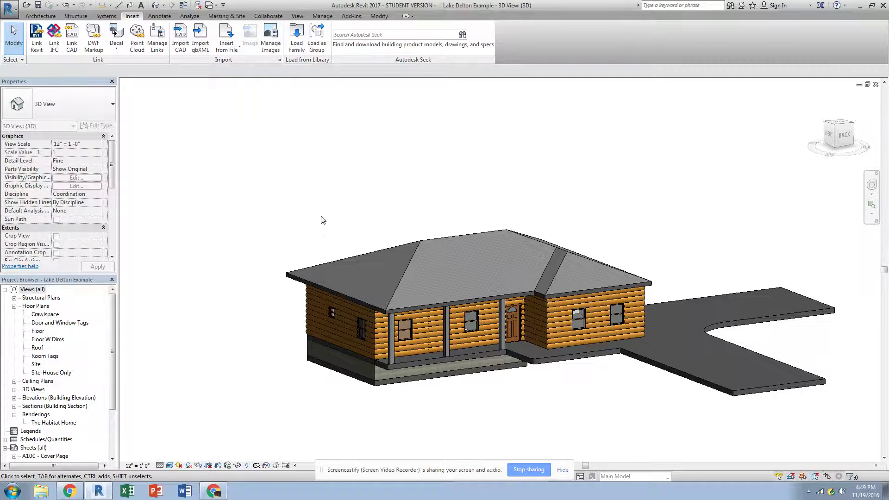
left_click(38, 6)
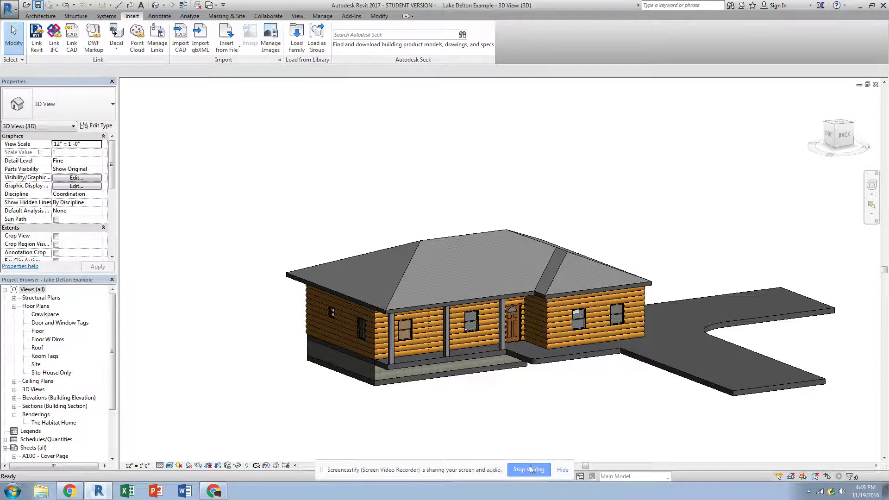